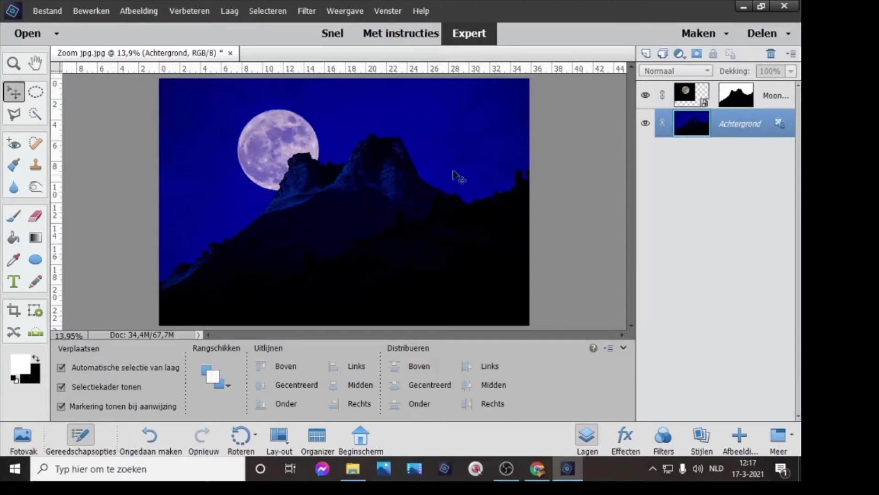
Step: Close the open composite without saving it and open Zoom jpg from Downloads in Camera Raw
{"action": "left_click", "coordinate": [230, 52]}
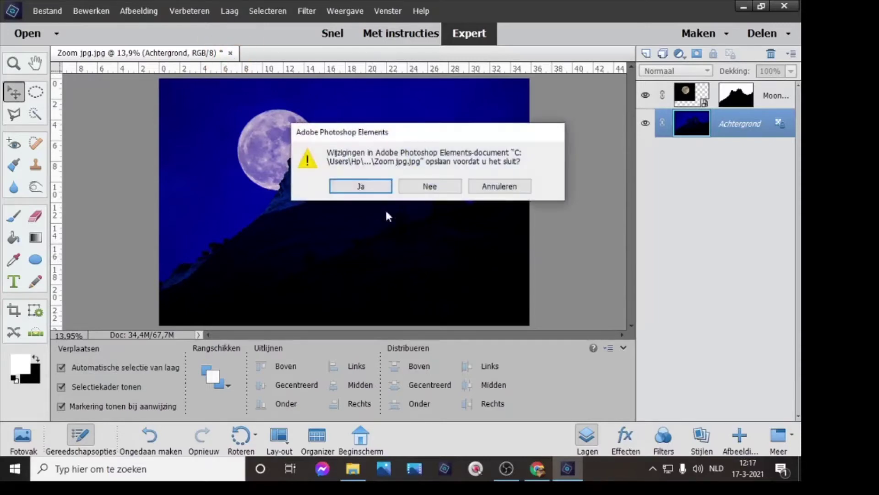
{"action": "left_click", "coordinate": [417, 186]}
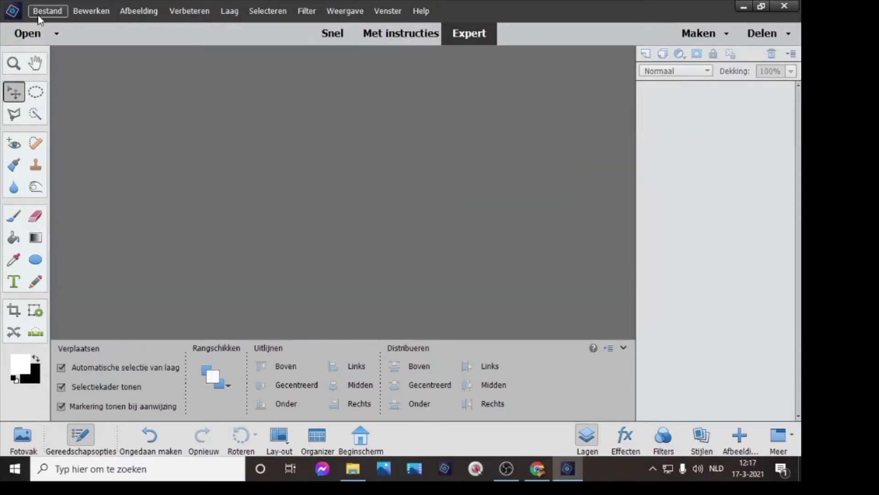
{"action": "left_click", "coordinate": [41, 11]}
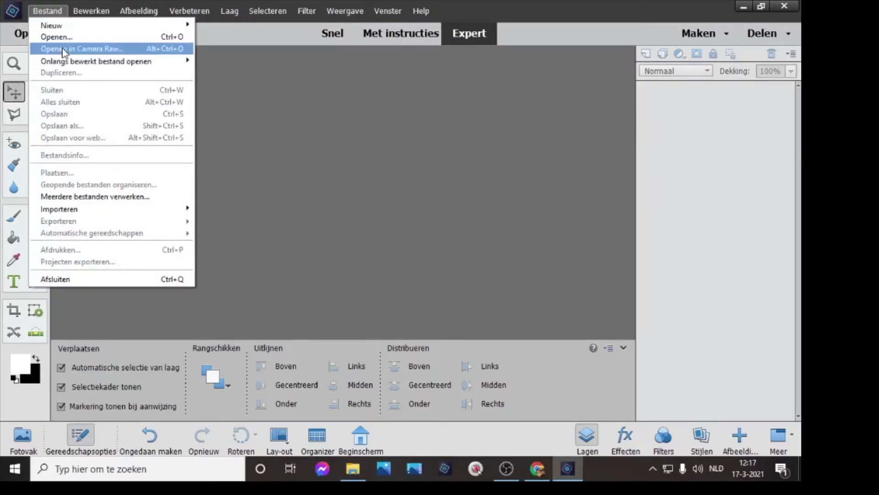
{"action": "left_click", "coordinate": [99, 49]}
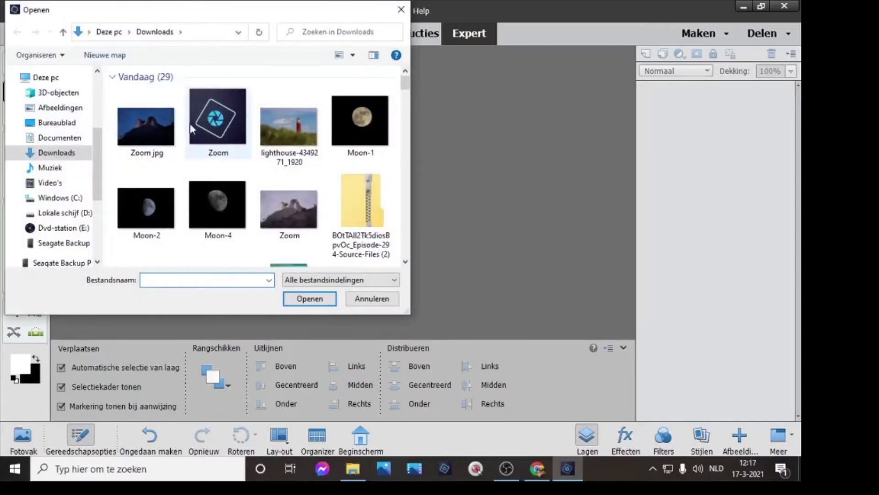
{"action": "double_click", "coordinate": [149, 134]}
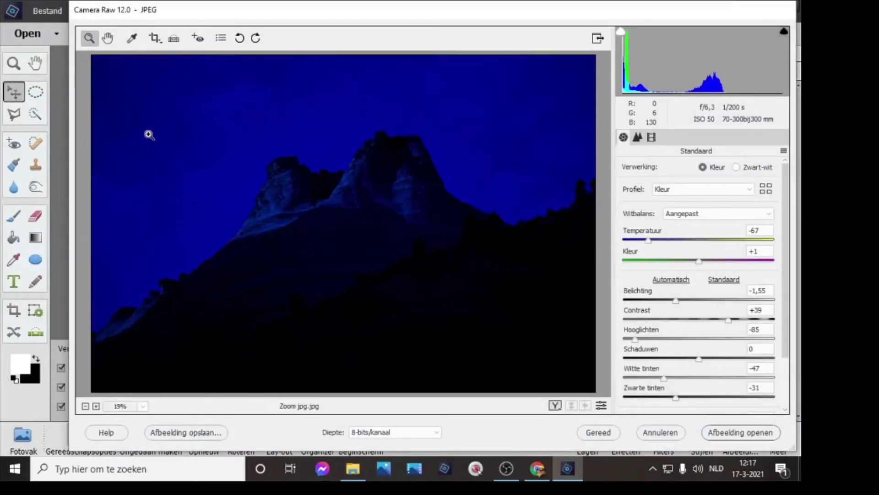
Step: Reset the tonal adjustments to their defaults and adjust the white balance temperature to -67, checking the highlight clipping warning
{"action": "left_click", "coordinate": [716, 282]}
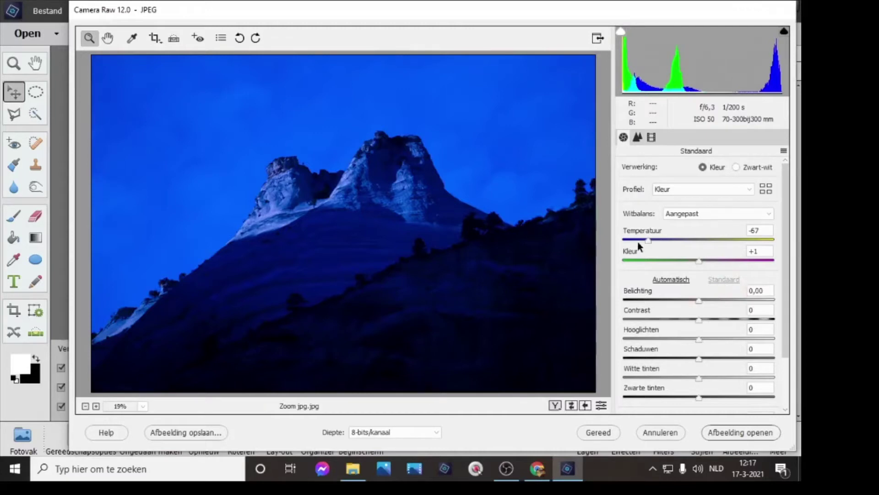
{"action": "left_click_drag", "start_coordinate": [649, 239], "coordinate": [699, 241]}
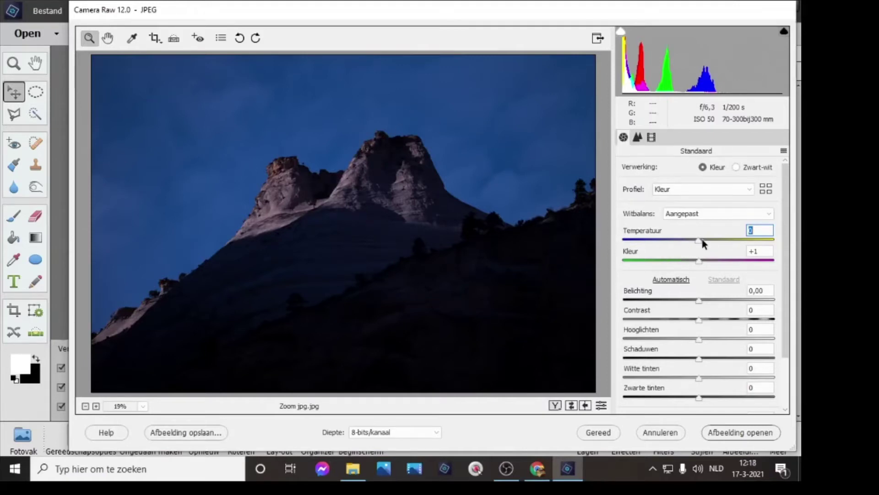
{"action": "left_click_drag", "start_coordinate": [699, 239], "coordinate": [644, 240]}
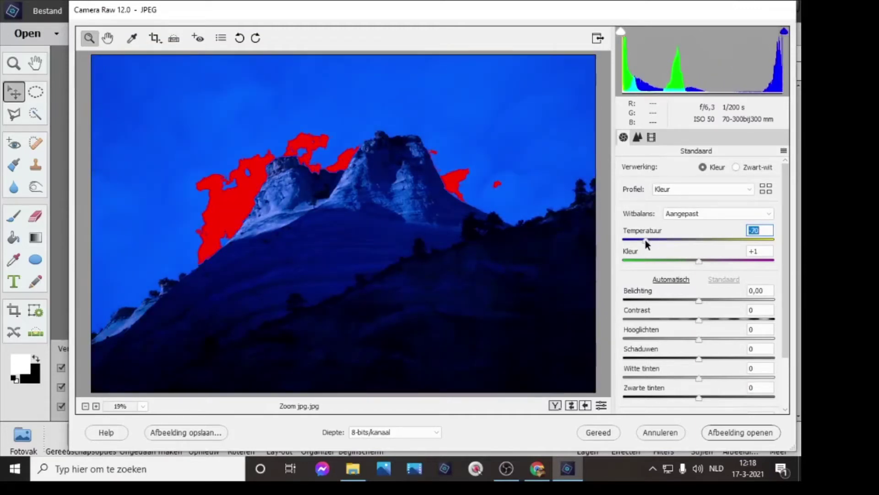
{"action": "mouse_move", "coordinate": [646, 240]}
{"action": "left_mouse_down"}
{"action": "mouse_move", "coordinate": [633, 241]}
{"action": "mouse_move", "coordinate": [643, 246]}
{"action": "left_mouse_up"}
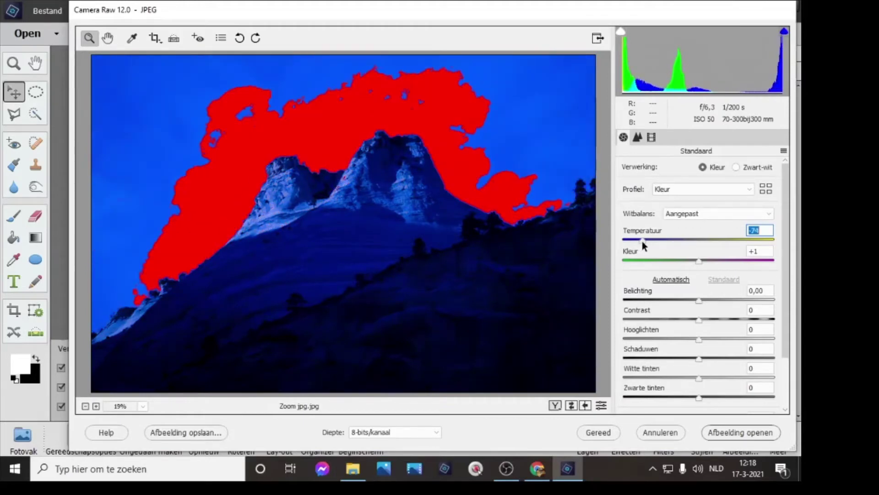
{"action": "left_click", "coordinate": [785, 33]}
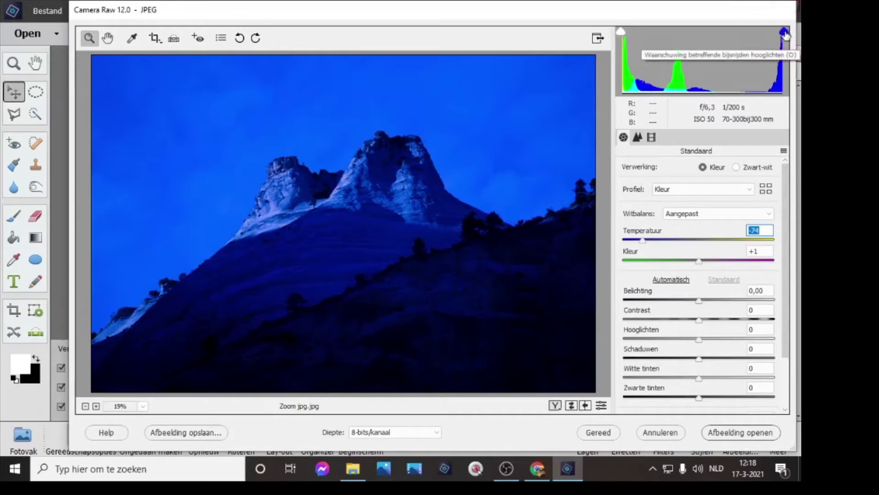
{"action": "left_click", "coordinate": [785, 33]}
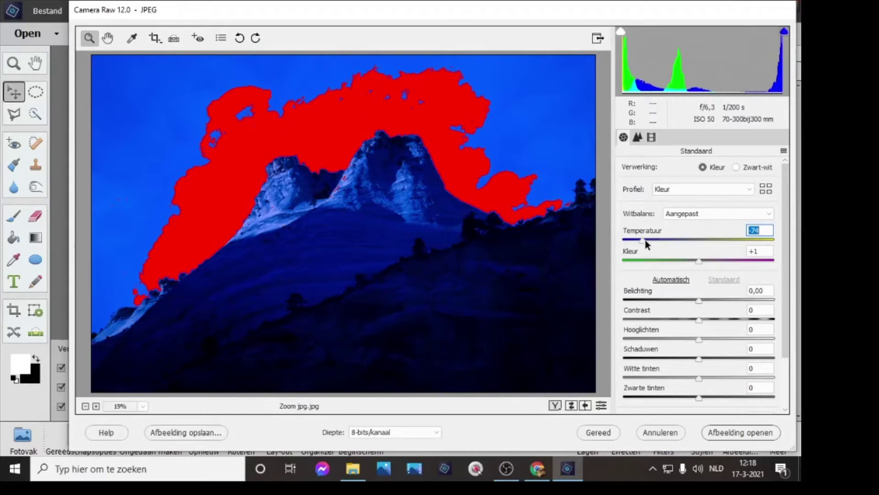
{"action": "left_click_drag", "start_coordinate": [646, 239], "coordinate": [650, 238]}
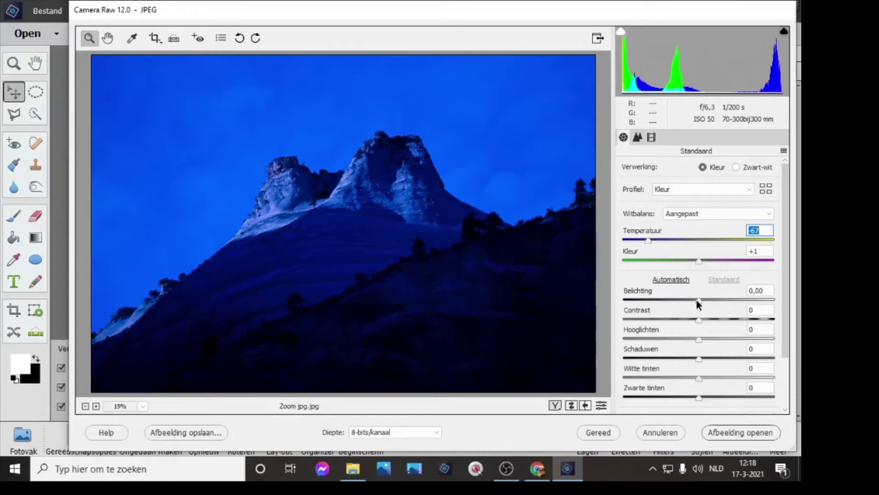
Step: Set exposure to -1,55, contrast to +40, whites to -46 and blacks to -28, and open the adjusted image in the editor
{"action": "left_click_drag", "start_coordinate": [697, 301], "coordinate": [691, 300]}
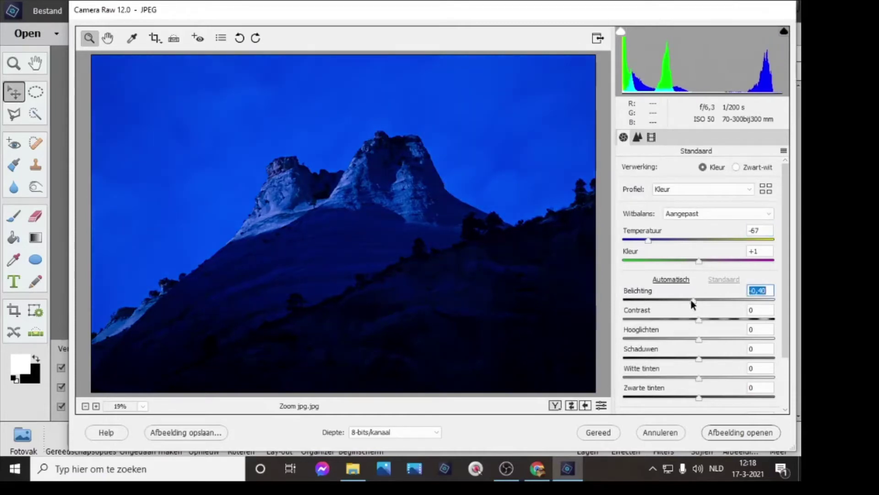
{"action": "left_click_drag", "start_coordinate": [690, 300], "coordinate": [674, 303]}
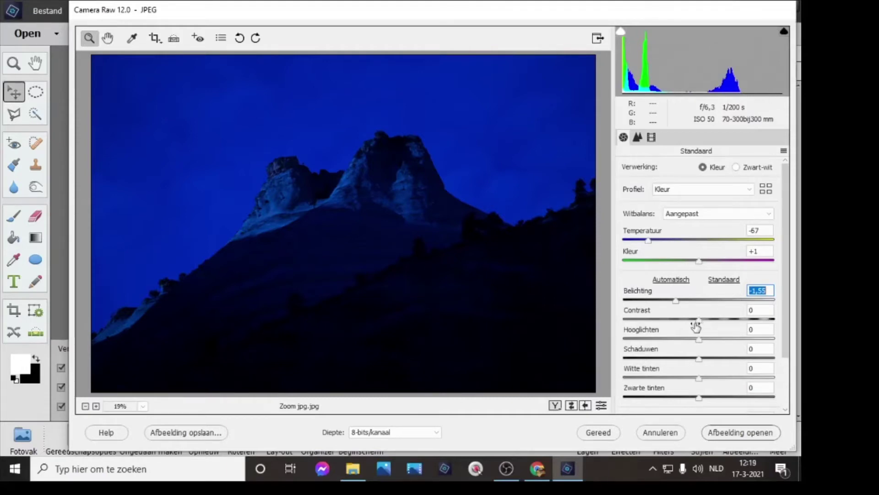
{"action": "left_click_drag", "start_coordinate": [697, 321], "coordinate": [729, 328]}
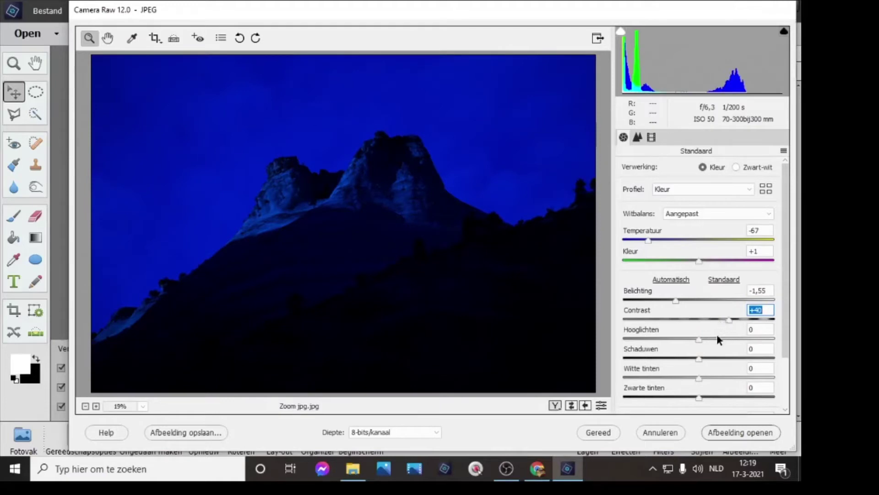
{"action": "mouse_move", "coordinate": [698, 376]}
{"action": "left_mouse_down"}
{"action": "mouse_move", "coordinate": [665, 380]}
{"action": "mouse_move", "coordinate": [699, 396]}
{"action": "mouse_move", "coordinate": [678, 396]}
{"action": "left_mouse_up"}
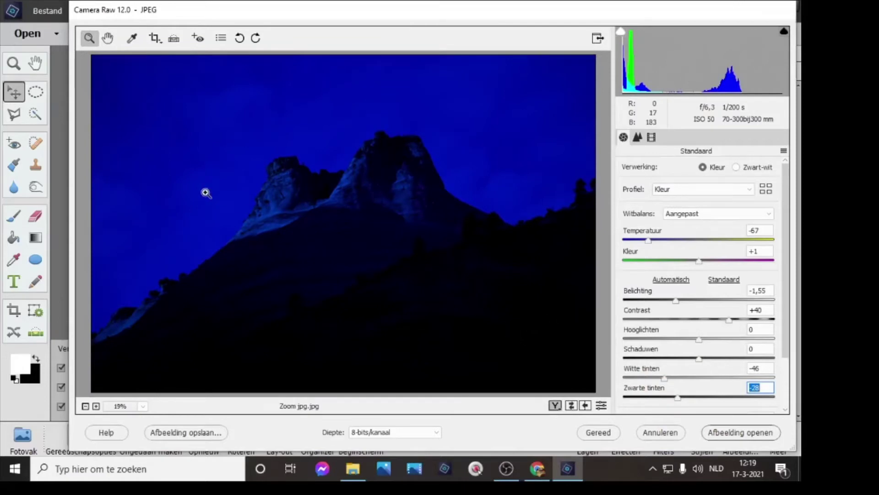
{"action": "left_click", "coordinate": [739, 434]}
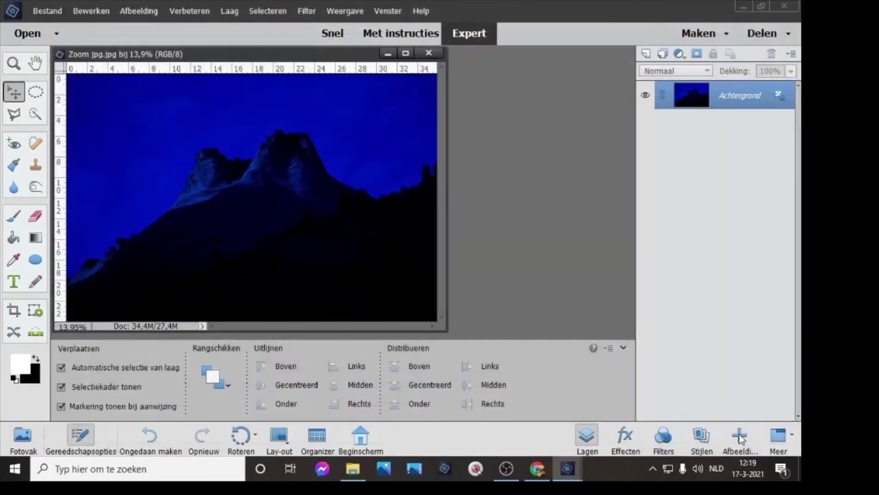
Step: Open Moon-1.jpg from Downloads and dock both the mountain and moon image windows as tabs
{"action": "left_click_drag", "start_coordinate": [306, 51], "coordinate": [338, 55]}
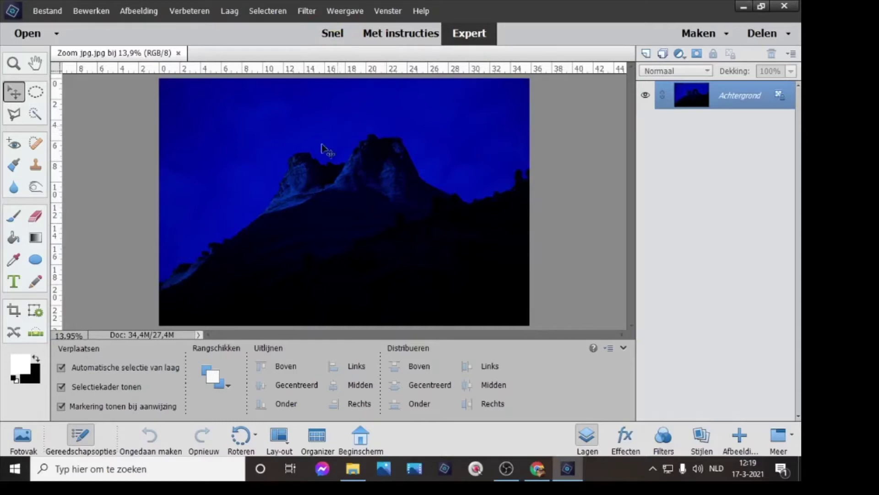
{"action": "left_click", "coordinate": [35, 39]}
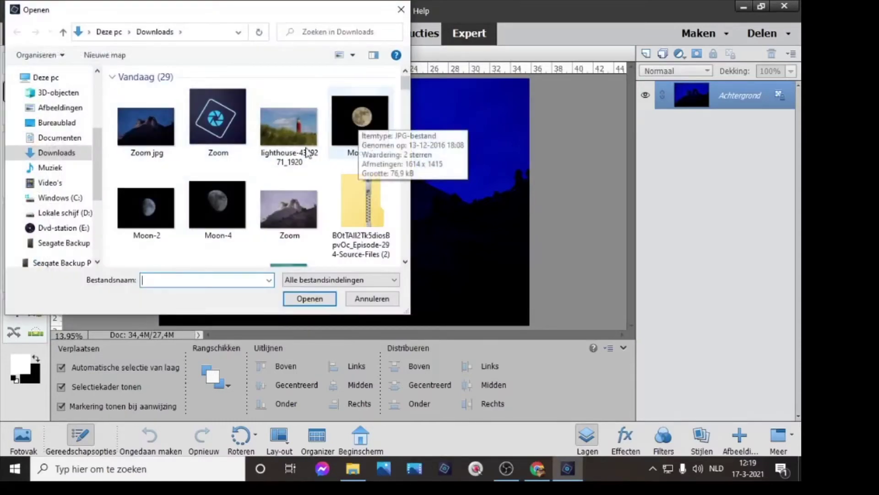
{"action": "double_click", "coordinate": [364, 121]}
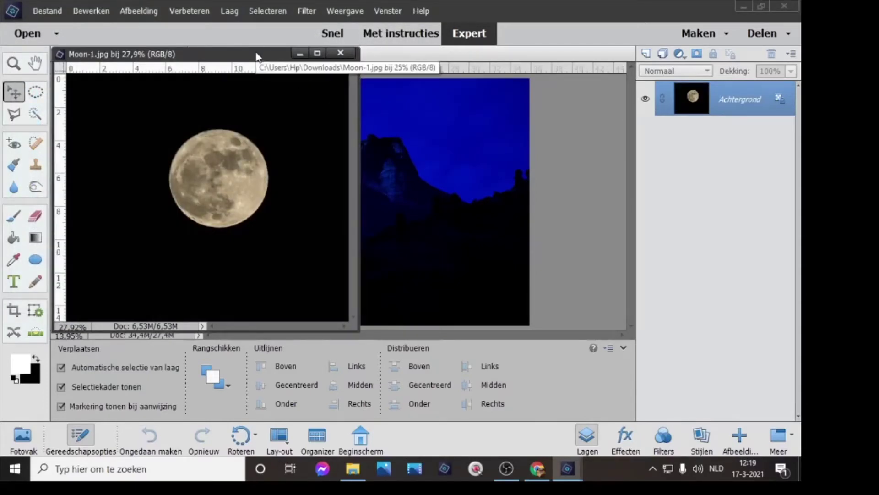
{"action": "left_click_drag", "start_coordinate": [257, 57], "coordinate": [701, 203]}
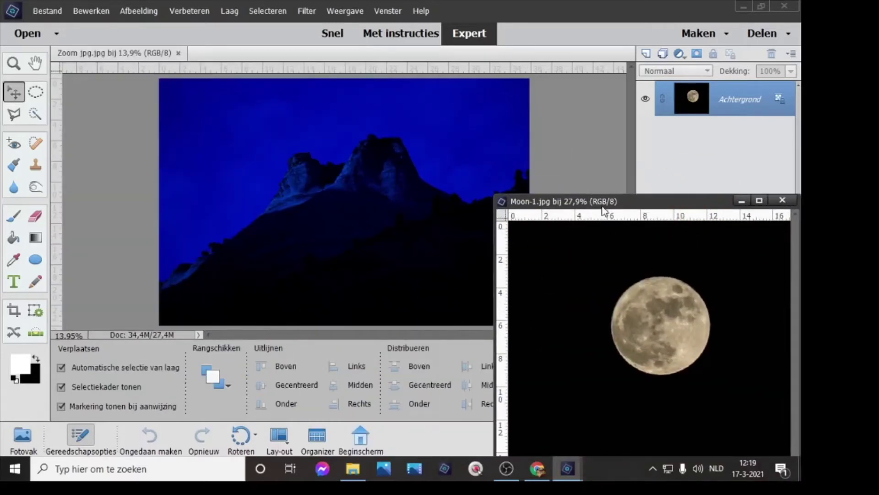
{"action": "left_click_drag", "start_coordinate": [604, 201], "coordinate": [349, 60]}
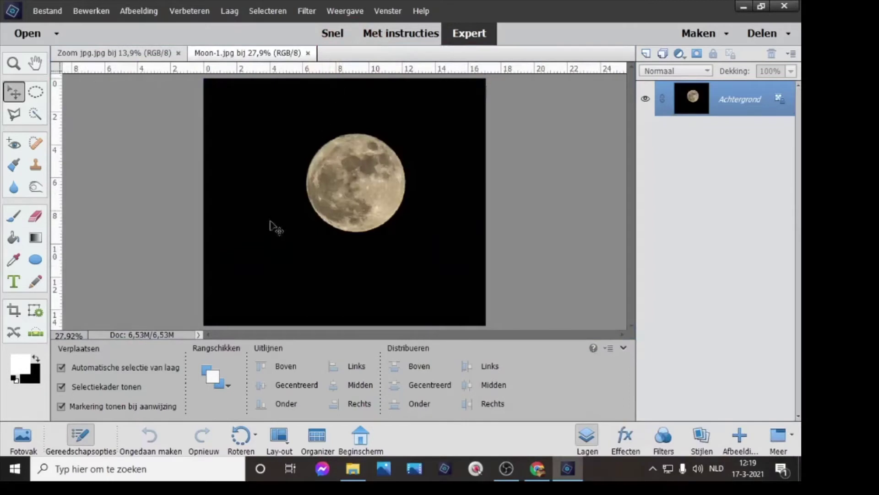
Step: Place the Moon-1 photo from the open files as a new layer on the mountain image
{"action": "left_click", "coordinate": [18, 438]}
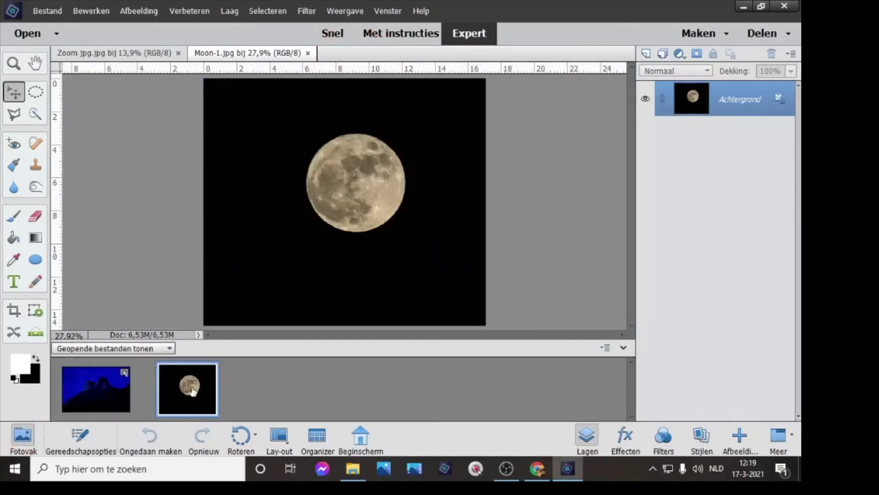
{"action": "left_click", "coordinate": [149, 57]}
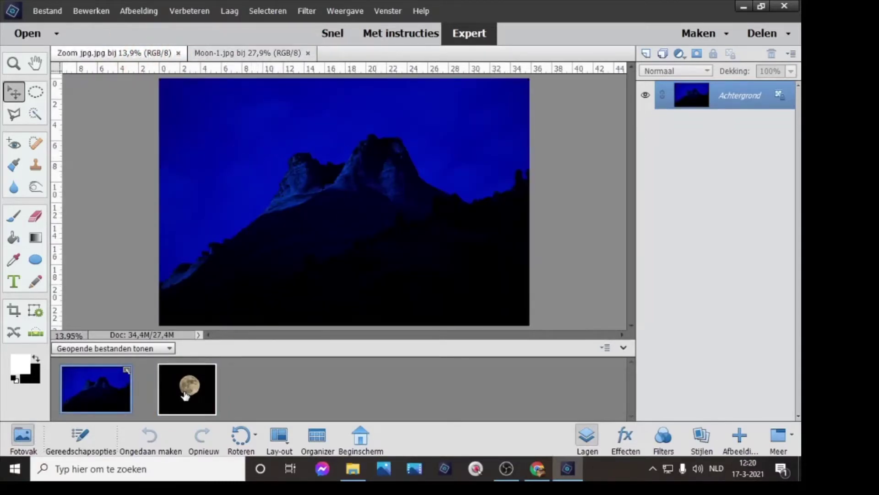
{"action": "left_click_drag", "start_coordinate": [186, 395], "coordinate": [370, 197]}
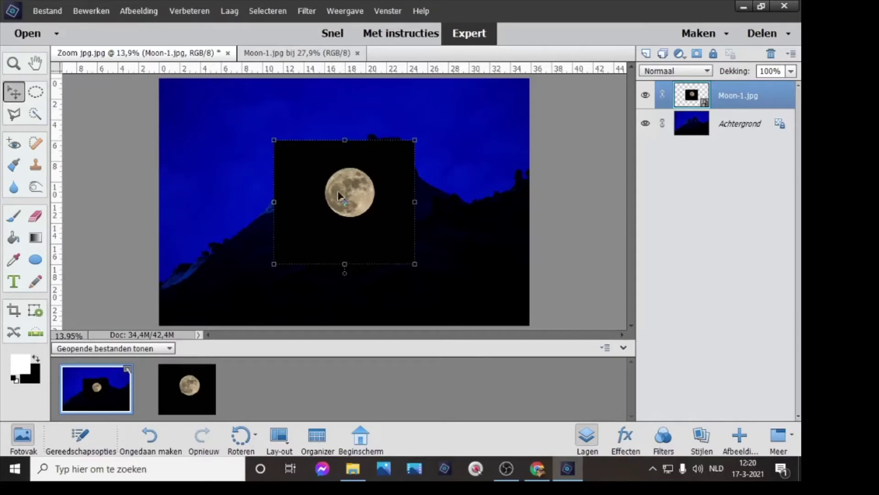
Step: Change the blend mode of the Moon-1.jpg layer to Bleken
{"action": "left_click", "coordinate": [657, 72]}
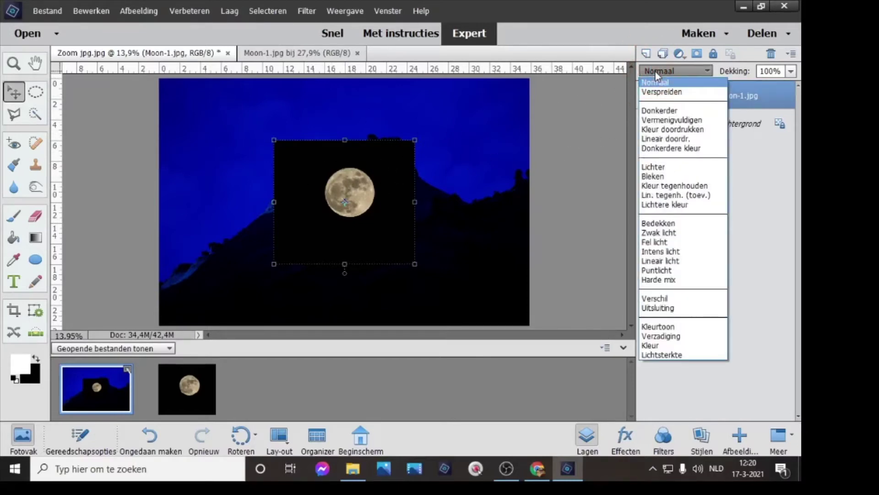
{"action": "left_click", "coordinate": [656, 72]}
{"action": "left_click", "coordinate": [657, 72]}
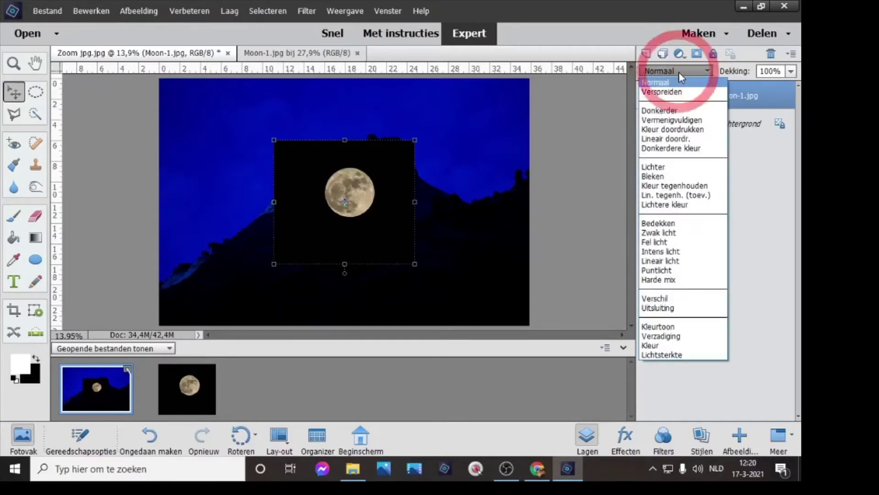
{"action": "left_click", "coordinate": [658, 176]}
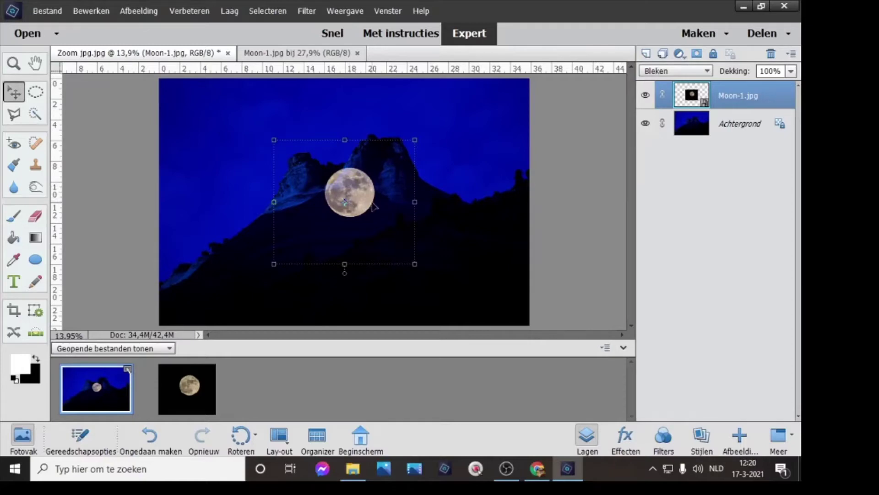
Step: Move the moon over the smaller mountain peak and scale it proportionally to about 163%
{"action": "left_click_drag", "start_coordinate": [390, 215], "coordinate": [326, 160]}
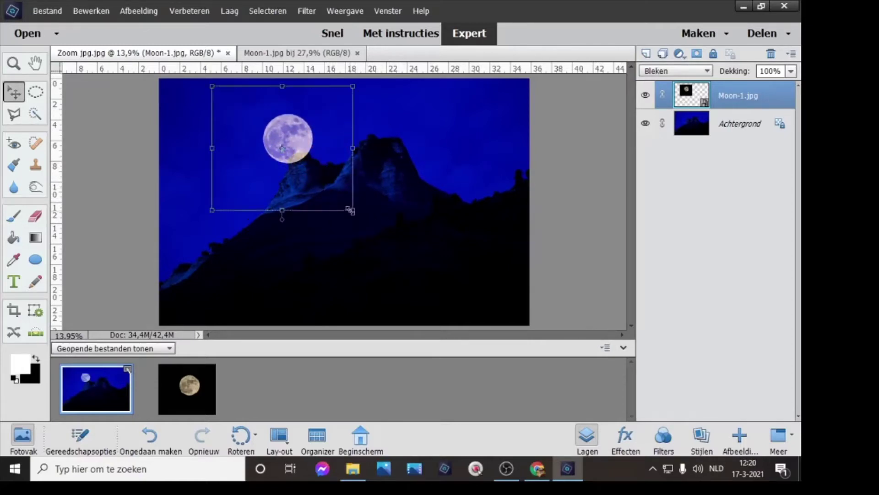
{"action": "left_click_drag", "start_coordinate": [351, 209], "coordinate": [429, 298]}
{"action": "left_click_drag", "start_coordinate": [392, 245], "coordinate": [349, 223]}
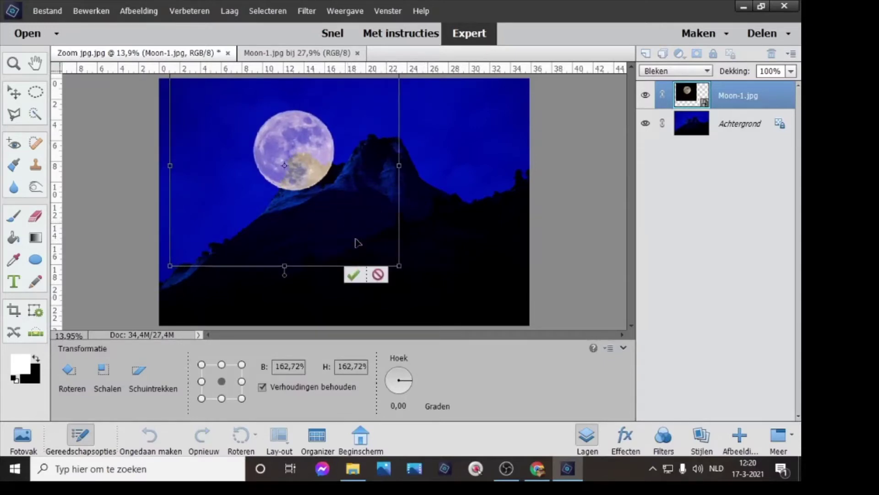
{"action": "left_click", "coordinate": [355, 277]}
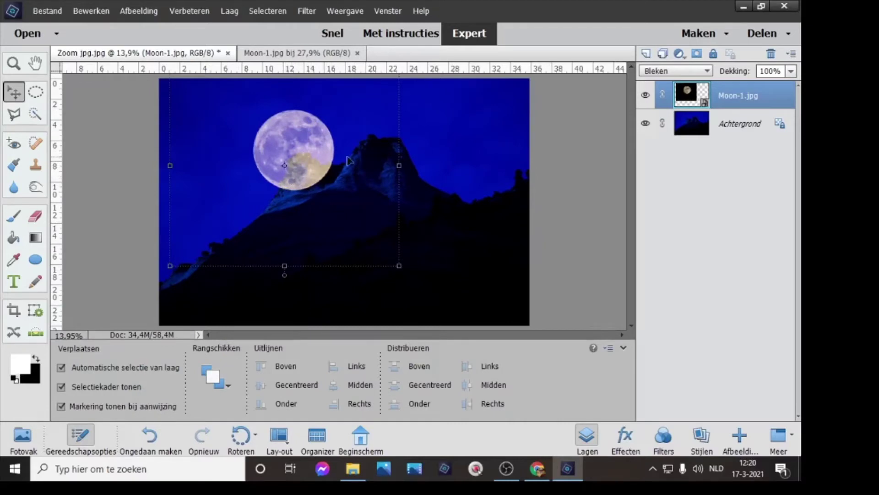
Step: Hide the Moon-1.jpg layer and select the whole sky on the Achtergrond layer with the Quick Selection tool at 25 px
{"action": "left_click", "coordinate": [736, 127]}
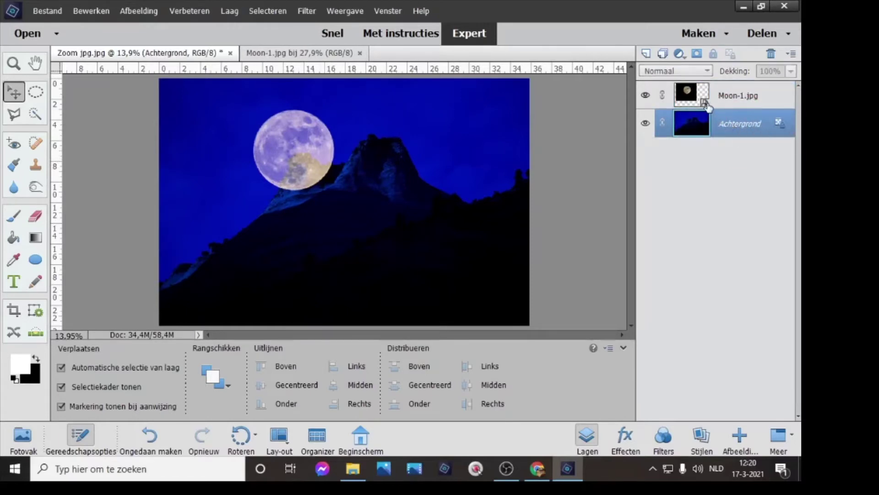
{"action": "left_click", "coordinate": [646, 97]}
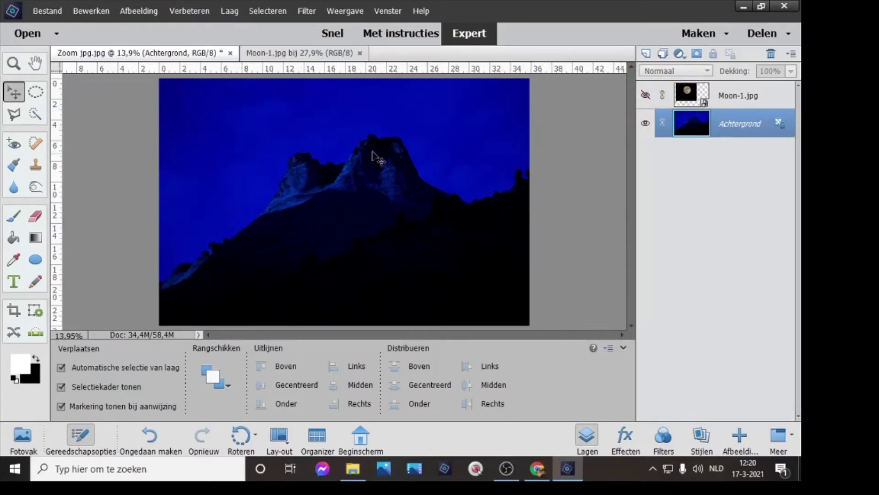
{"action": "left_click", "coordinate": [37, 114]}
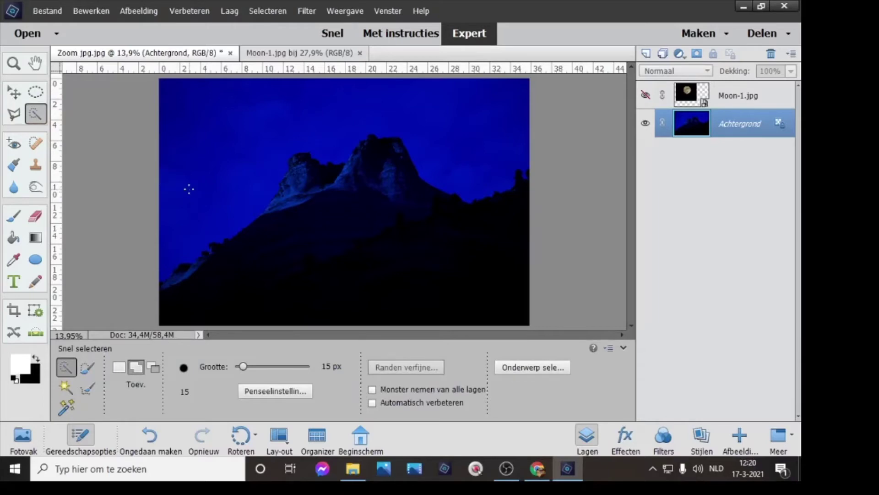
{"action": "key", "text": "bracketright"}
{"action": "key", "text": "bracketright"}
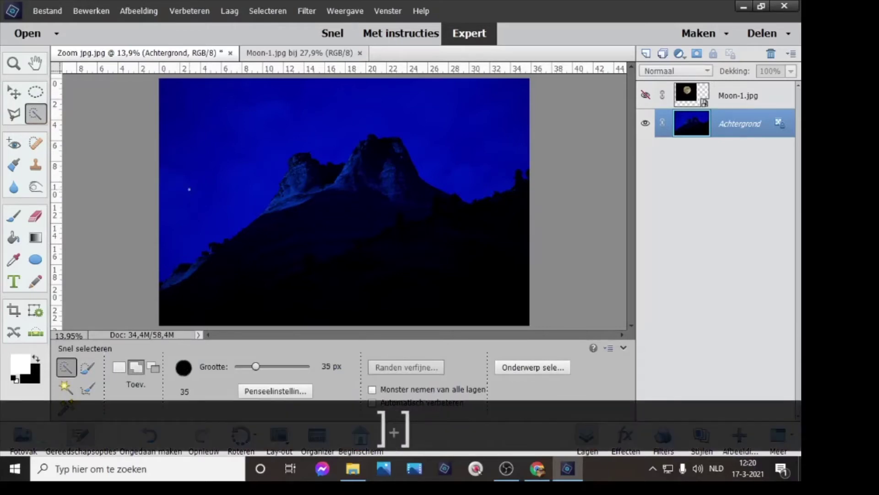
{"action": "key", "text": "bracketleft"}
{"action": "key", "text": "bracketleft"}
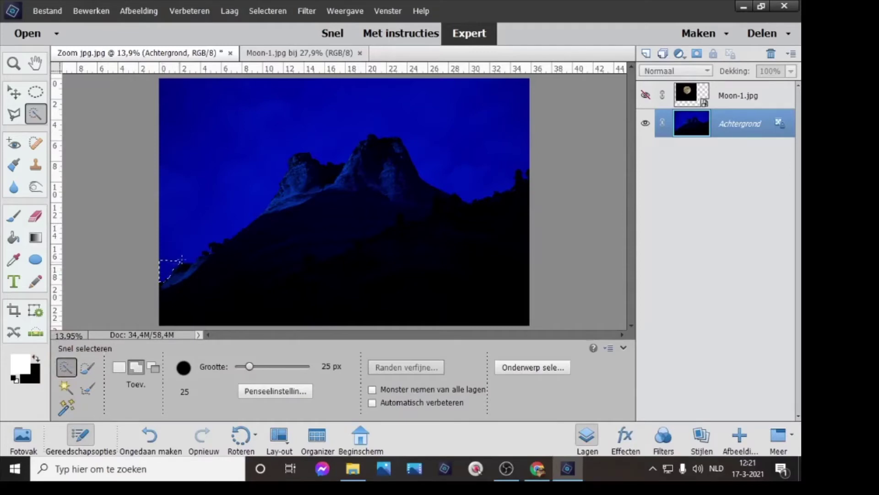
{"action": "mouse_move", "coordinate": [201, 247]}
{"action": "left_mouse_down"}
{"action": "mouse_move", "coordinate": [252, 216]}
{"action": "mouse_move", "coordinate": [284, 149]}
{"action": "mouse_move", "coordinate": [323, 146]}
{"action": "left_mouse_up"}
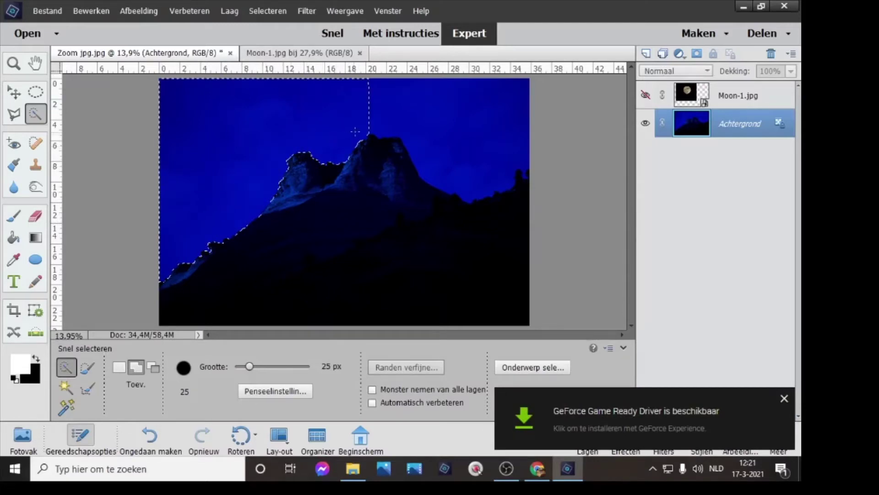
{"action": "left_click_drag", "start_coordinate": [406, 128], "coordinate": [416, 145]}
{"action": "left_click", "coordinate": [444, 156]}
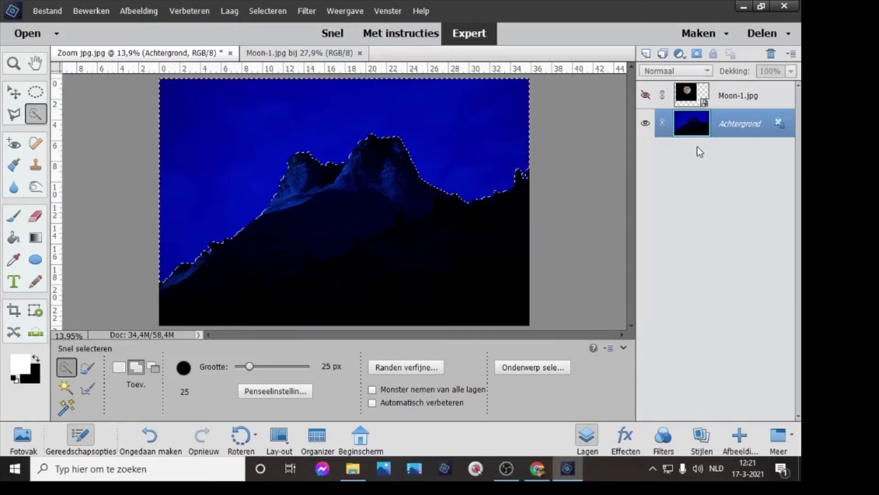
Step: Add a layer mask from the sky selection to the Moon-1.jpg layer and make that layer visible again
{"action": "left_click", "coordinate": [729, 99]}
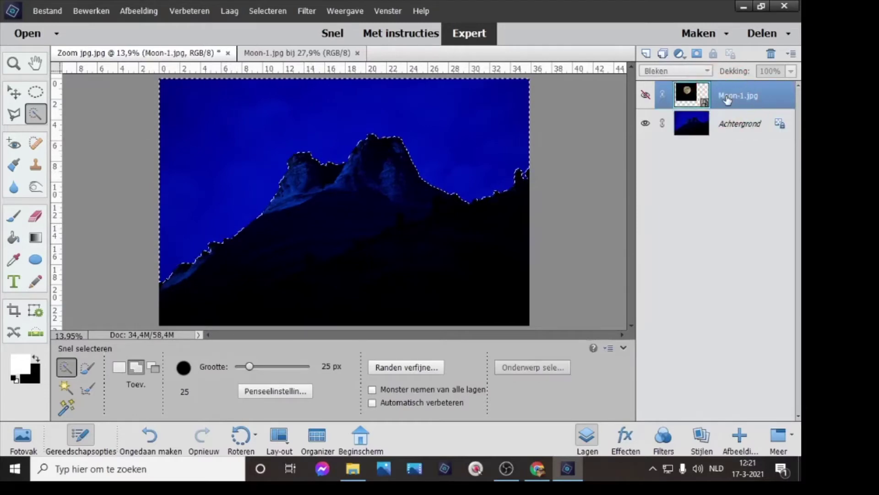
{"action": "left_click", "coordinate": [698, 55]}
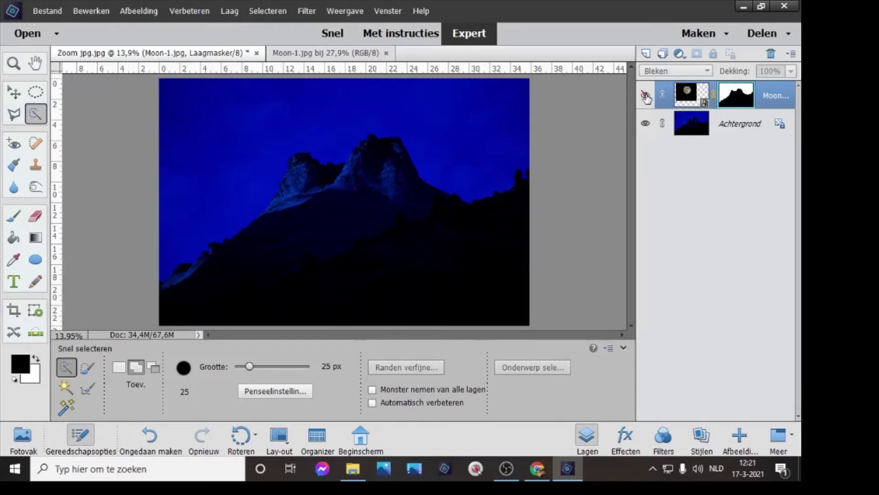
{"action": "left_click", "coordinate": [645, 95]}
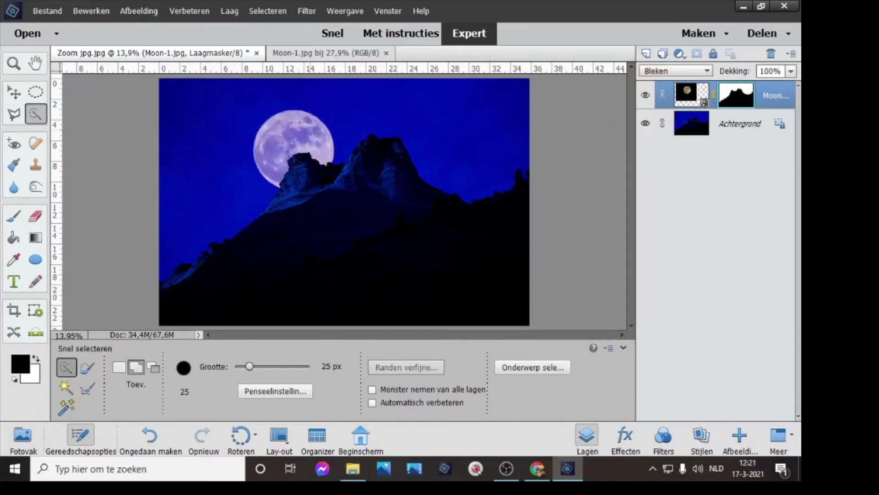
Step: Try to move the moon with its layer mask still linked, and undo the move
{"action": "left_click", "coordinate": [15, 93]}
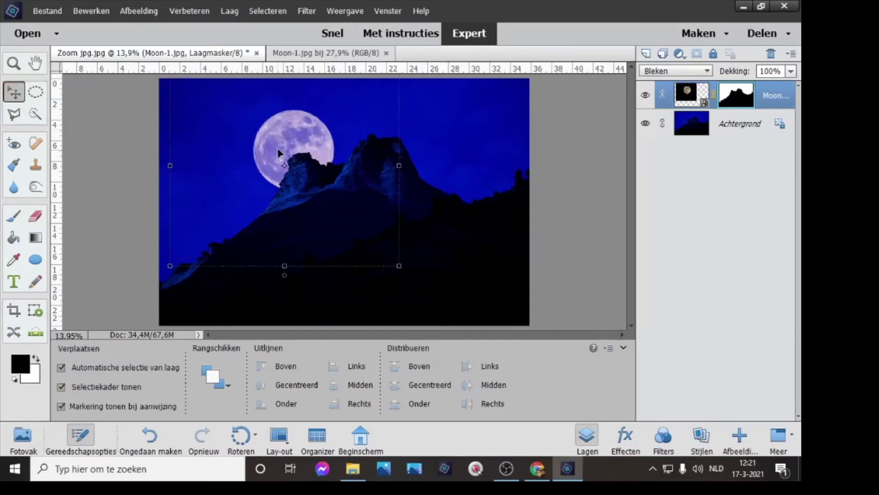
{"action": "left_click_drag", "start_coordinate": [290, 142], "coordinate": [335, 112]}
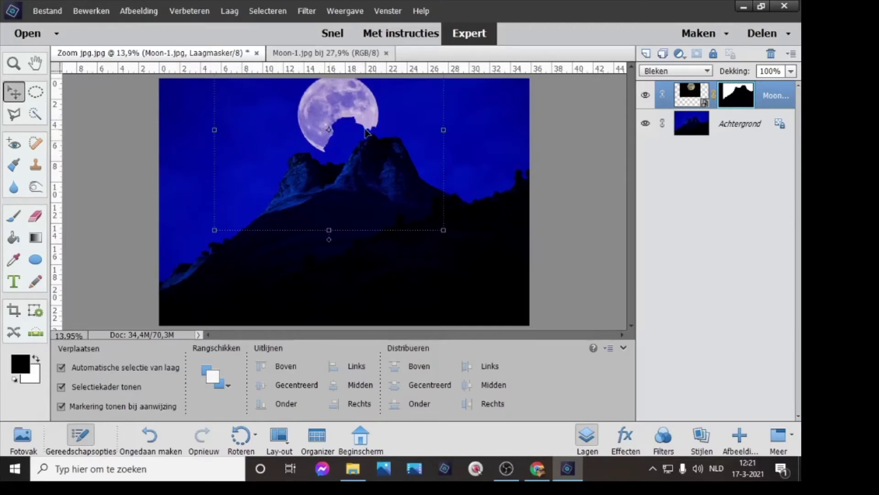
{"action": "key", "text": "ctrl+z"}
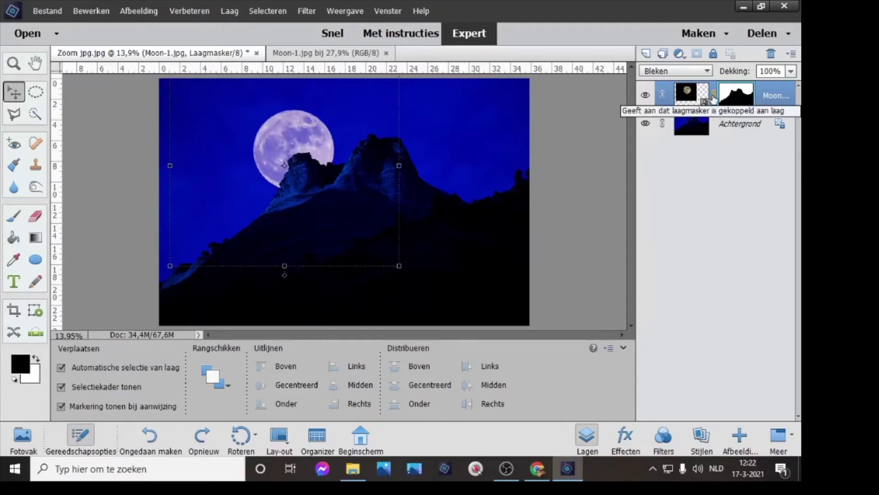
Step: Unlink the mask from the moon layer and move only the moon image slightly up and left behind the smaller peak
{"action": "left_click", "coordinate": [714, 97]}
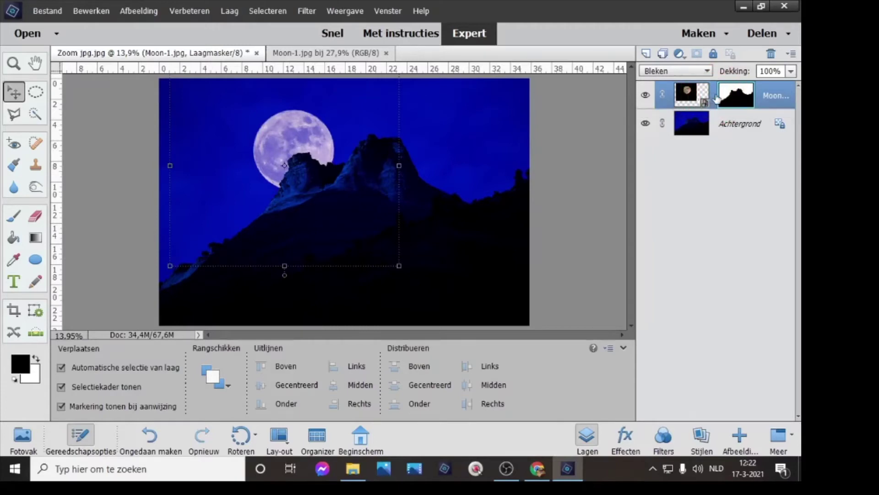
{"action": "left_click", "coordinate": [714, 97]}
{"action": "left_click", "coordinate": [715, 97]}
{"action": "mouse_move", "coordinate": [299, 145]}
{"action": "left_mouse_down"}
{"action": "mouse_move", "coordinate": [332, 122]}
{"action": "mouse_move", "coordinate": [281, 148]}
{"action": "mouse_move", "coordinate": [299, 146]}
{"action": "left_mouse_up"}
{"action": "key", "text": "ctrl+z"}
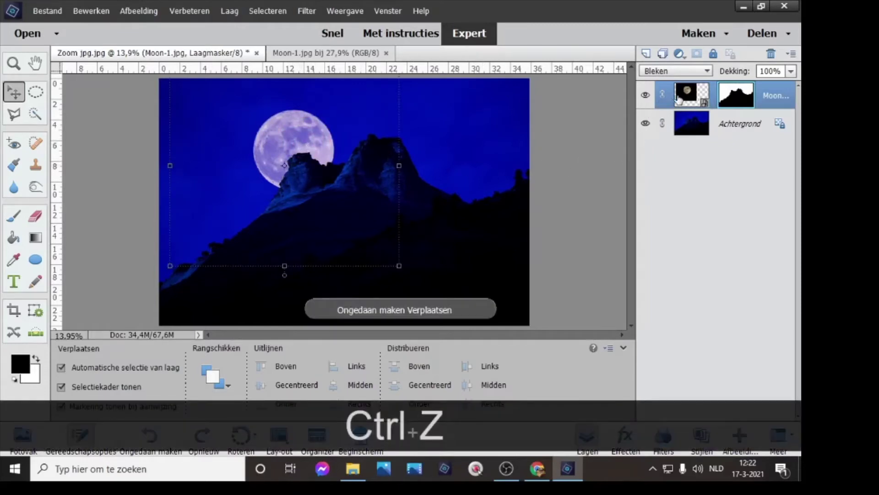
{"action": "left_click", "coordinate": [682, 97]}
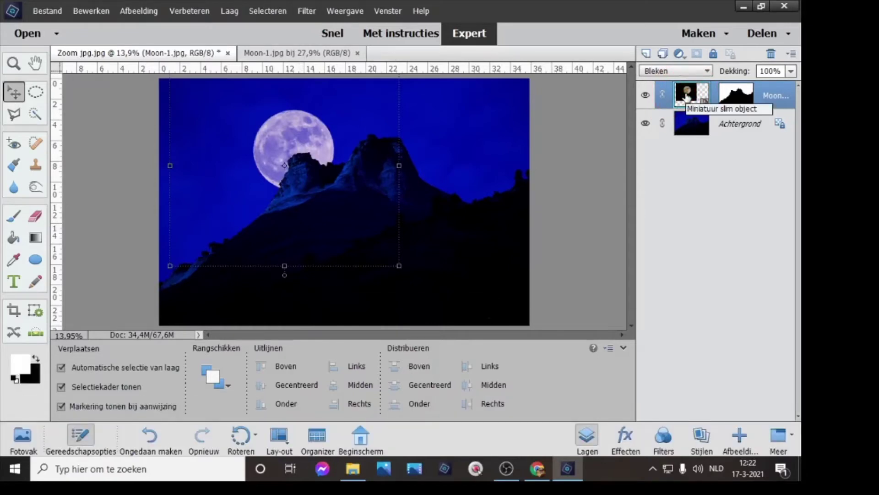
{"action": "left_click_drag", "start_coordinate": [277, 129], "coordinate": [295, 139]}
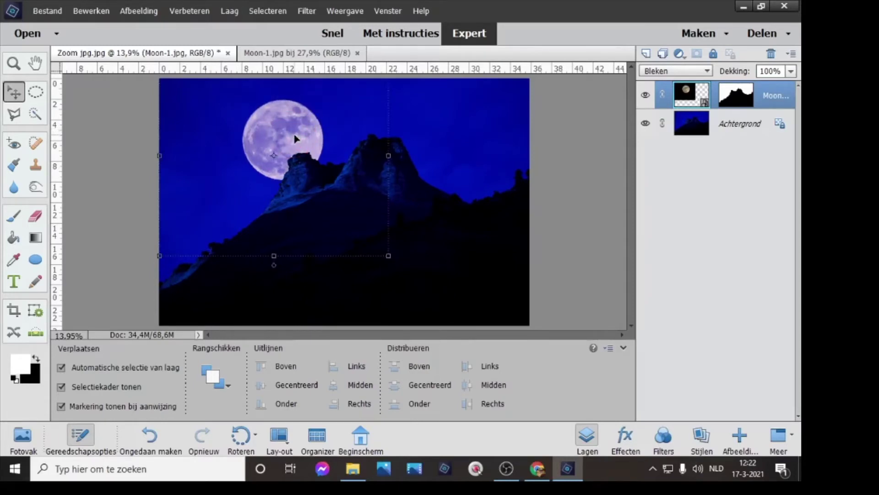
Step: Paint black on the moon layer's mask over the left part of the sky with a soft 900 px brush at 39% opacity
{"action": "left_click", "coordinate": [432, 123]}
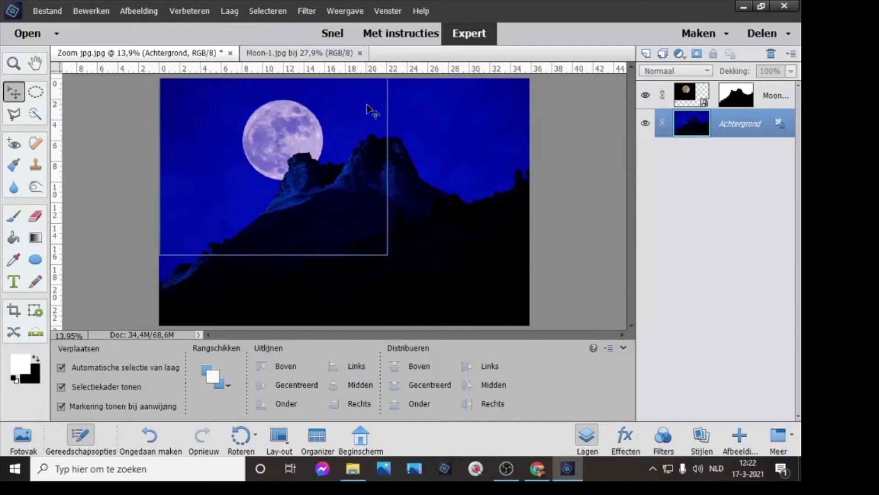
{"action": "left_click", "coordinate": [734, 98]}
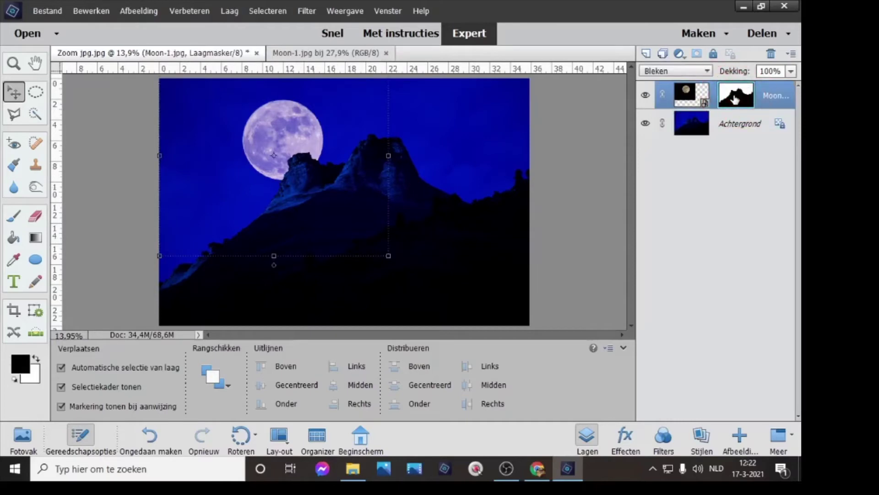
{"action": "left_click", "coordinate": [735, 98]}
{"action": "left_click", "coordinate": [21, 364]}
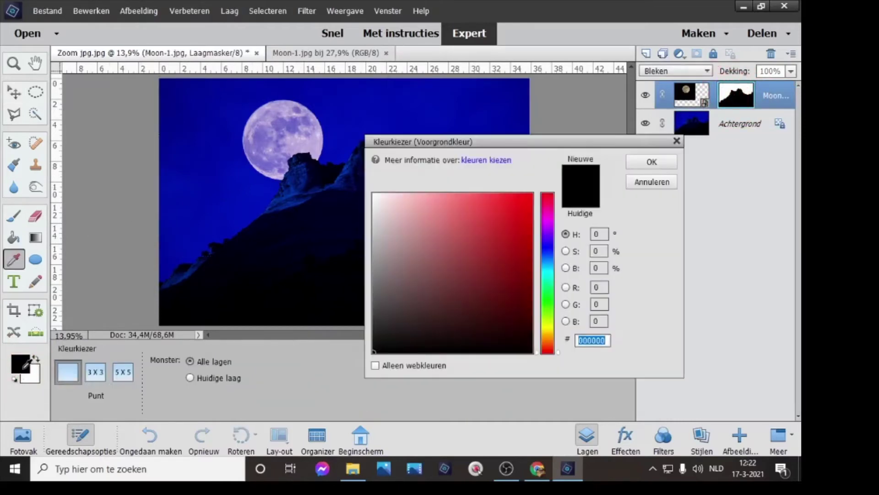
{"action": "left_click", "coordinate": [651, 162]}
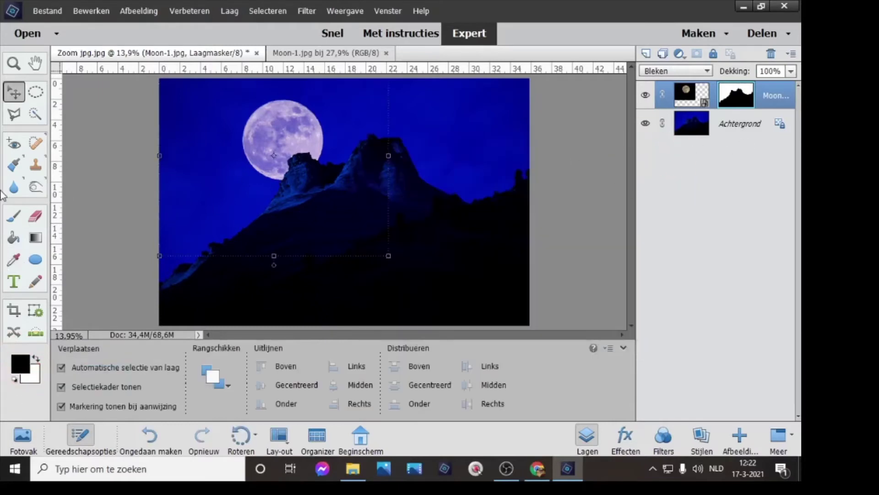
{"action": "left_click", "coordinate": [12, 217]}
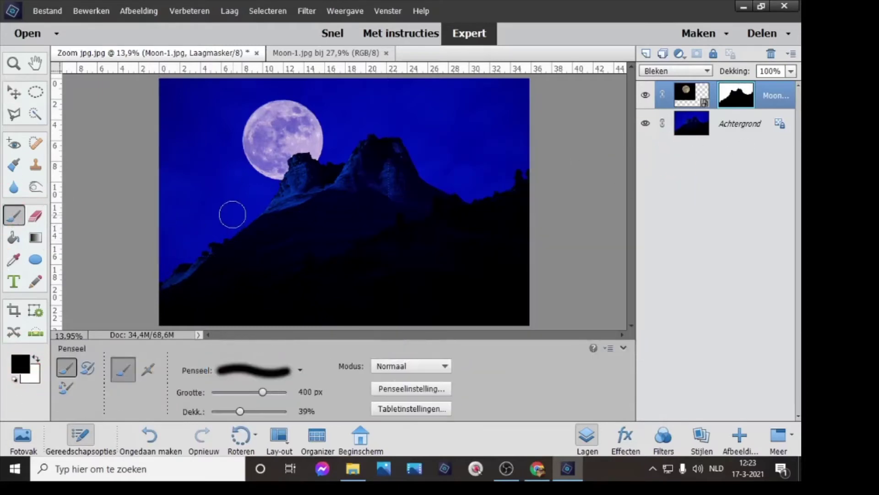
{"action": "key", "text": "bracketright"}
{"action": "key", "text": "bracketright"}
{"action": "key", "text": "bracketright"}
{"action": "key", "text": "bracketright"}
{"action": "key", "text": "bracketright"}
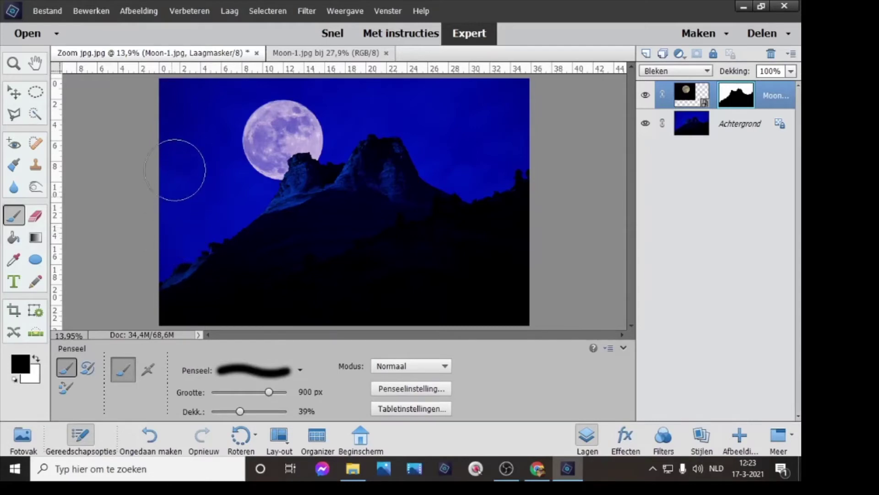
{"action": "left_click", "coordinate": [183, 93]}
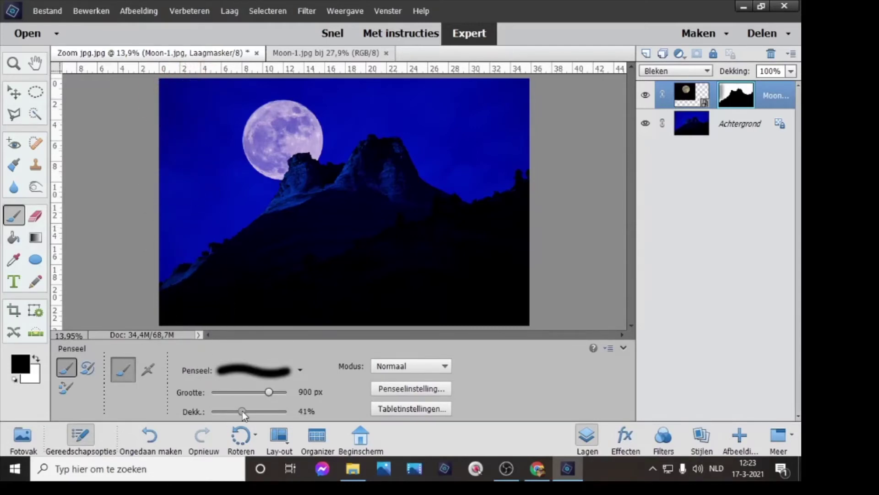
Step: Set the brush opacity to 60% and paint the mask over the sky around the moon and across to the right edge
{"action": "left_click_drag", "start_coordinate": [242, 411], "coordinate": [257, 410]}
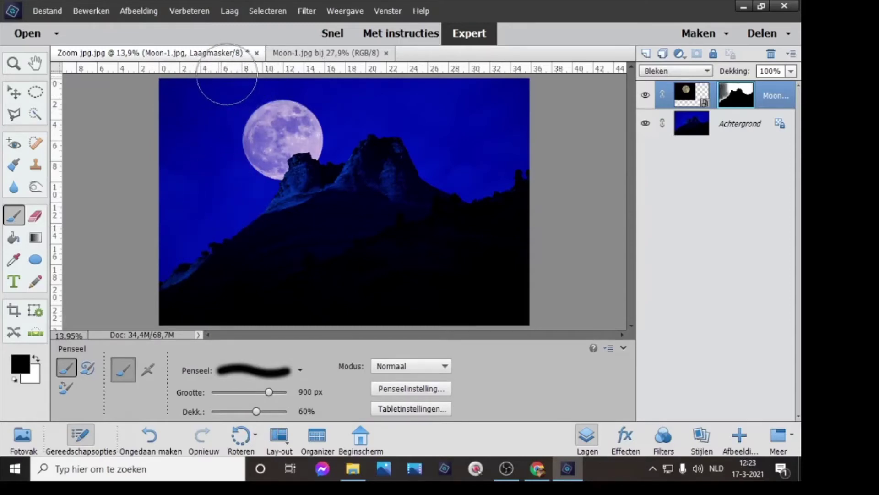
{"action": "left_click", "coordinate": [351, 110]}
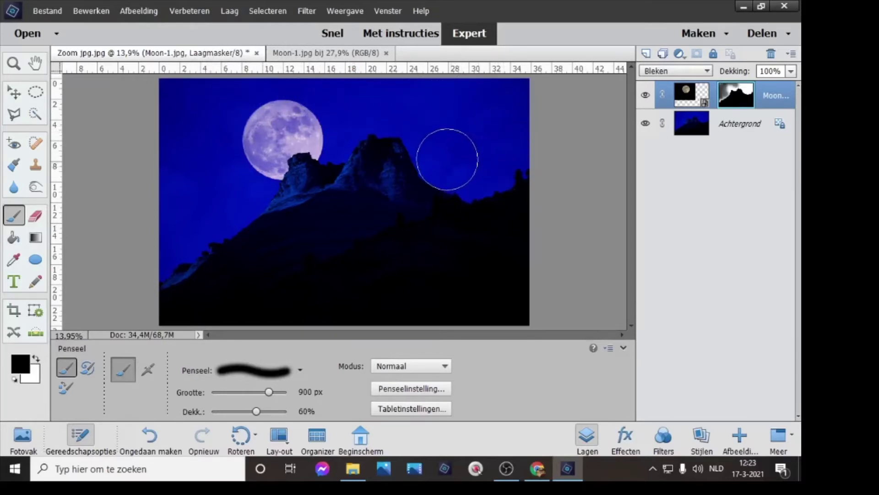
{"action": "left_click", "coordinate": [342, 127]}
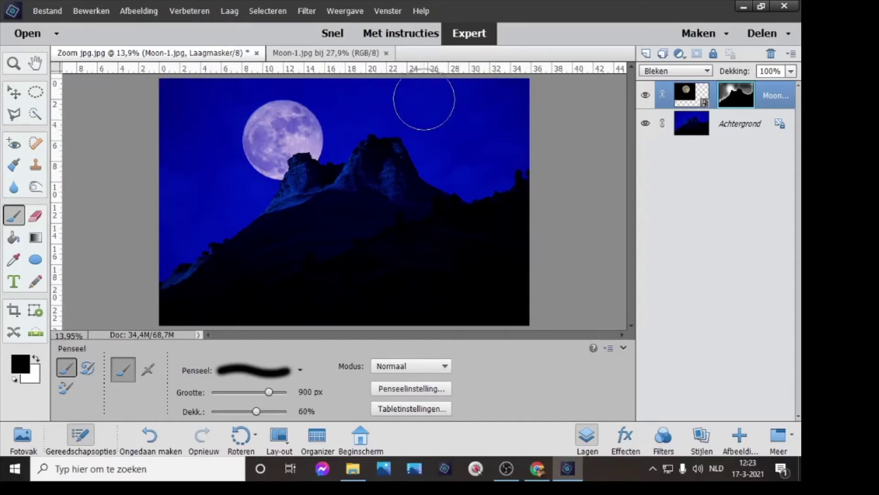
{"action": "left_click", "coordinate": [512, 93]}
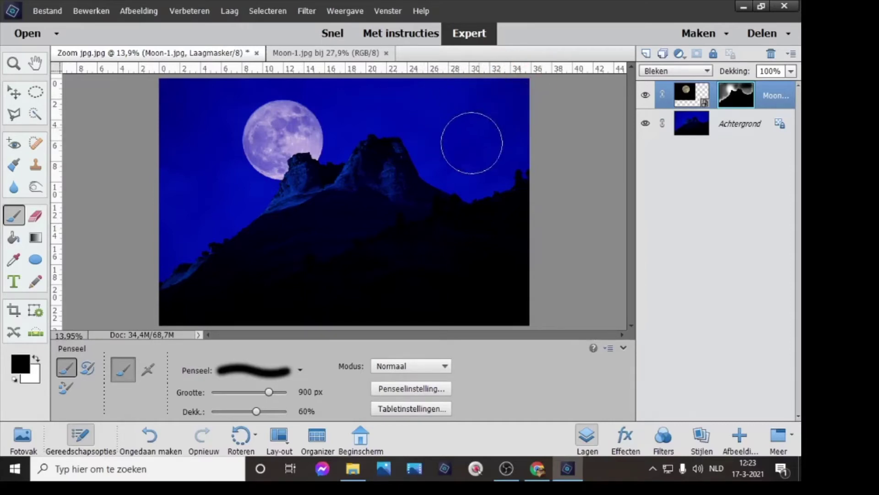
{"action": "left_click_drag", "start_coordinate": [511, 127], "coordinate": [567, 101]}
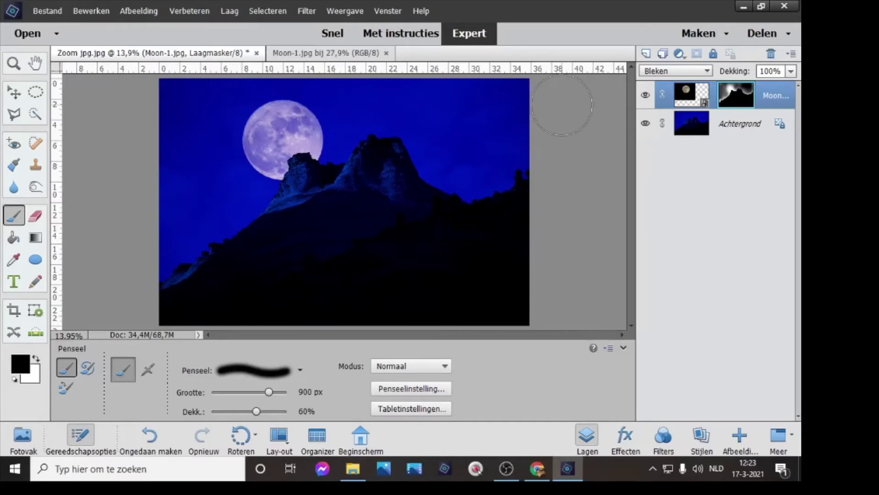
{"action": "key", "text": "ctrl+F12"}
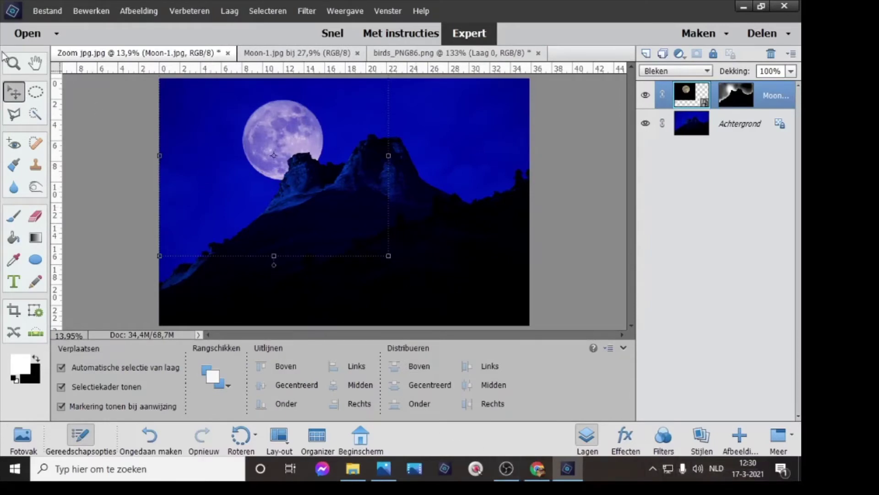
Step: Open the birds_PNG86 image from the Downloads folder
{"action": "left_click", "coordinate": [28, 33]}
{"action": "left_click", "coordinate": [136, 124]}
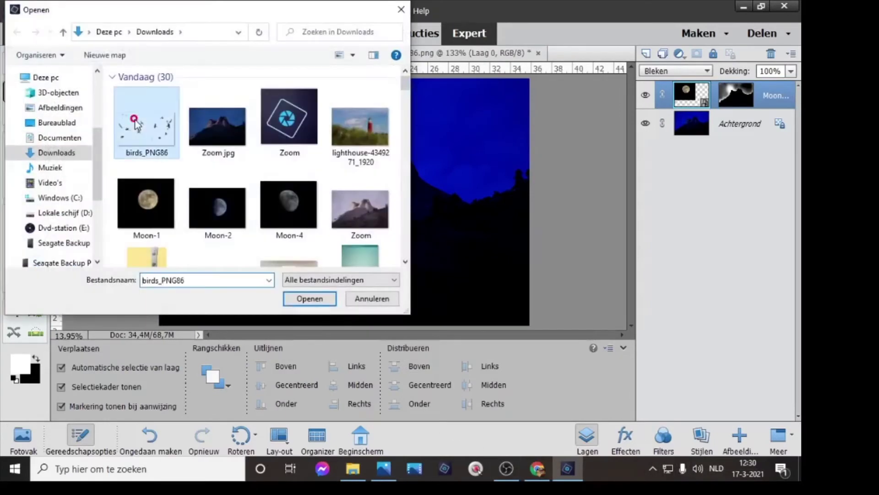
{"action": "double_click", "coordinate": [136, 124]}
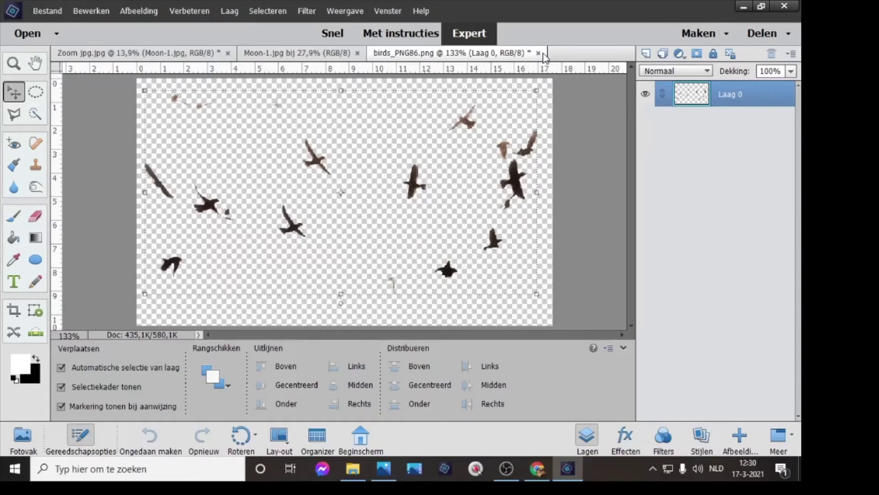
Step: Return to the mountain image and place the birds picture from the open files on it as a new layer
{"action": "left_click", "coordinate": [142, 54]}
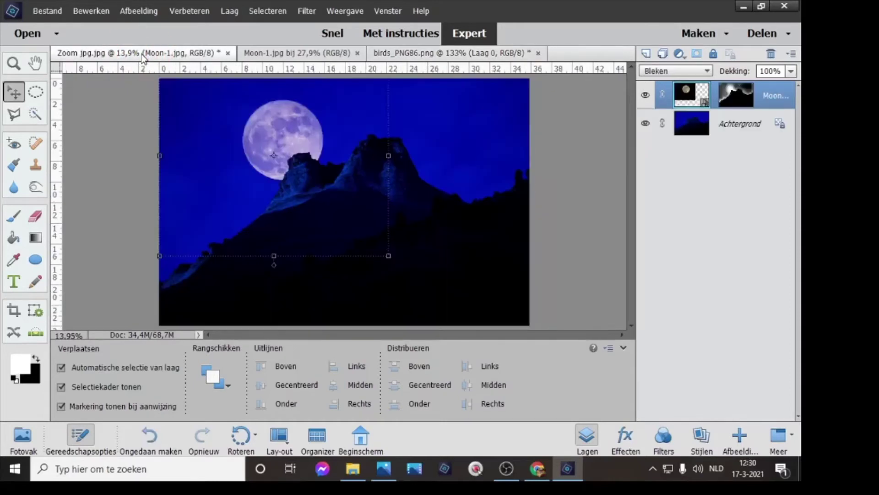
{"action": "left_click", "coordinate": [24, 437]}
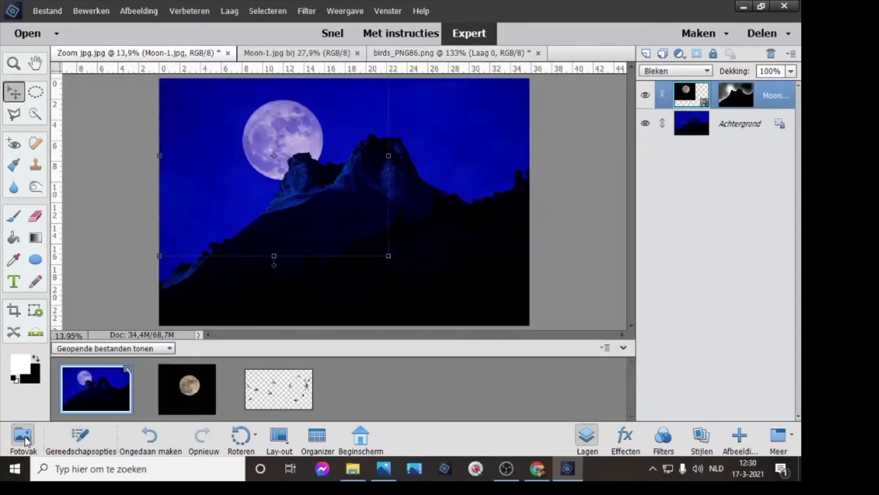
{"action": "left_click_drag", "start_coordinate": [296, 393], "coordinate": [363, 177]}
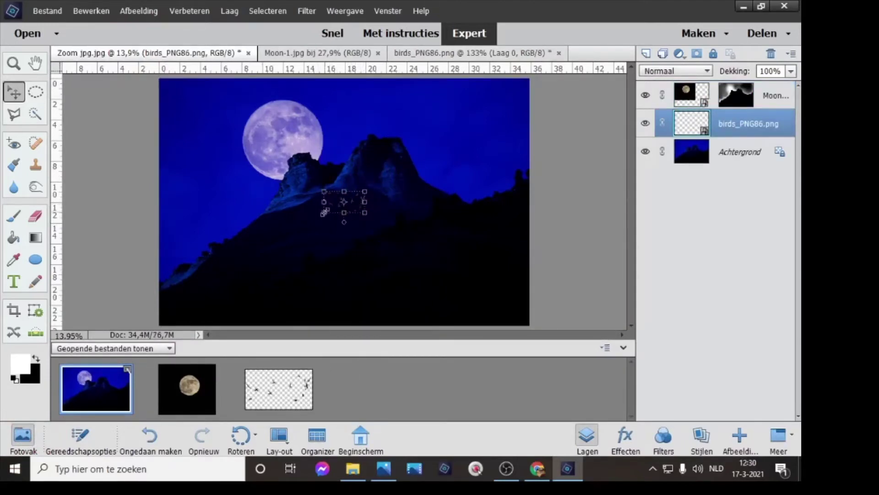
Step: Enlarge the birds layer proportionally to about 308% and position it across the moon's upper half and the sky above the peaks
{"action": "left_click_drag", "start_coordinate": [324, 213], "coordinate": [252, 245]}
{"action": "left_click_drag", "start_coordinate": [337, 234], "coordinate": [380, 132]}
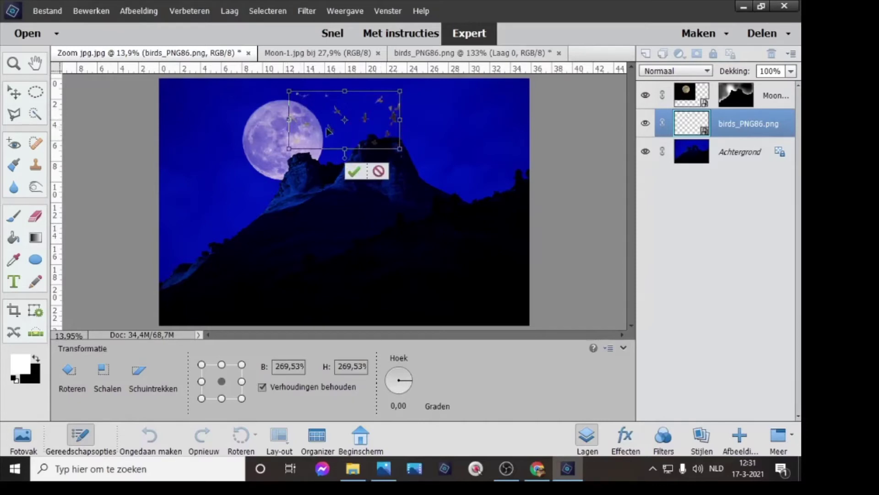
{"action": "left_click_drag", "start_coordinate": [328, 132], "coordinate": [317, 131]}
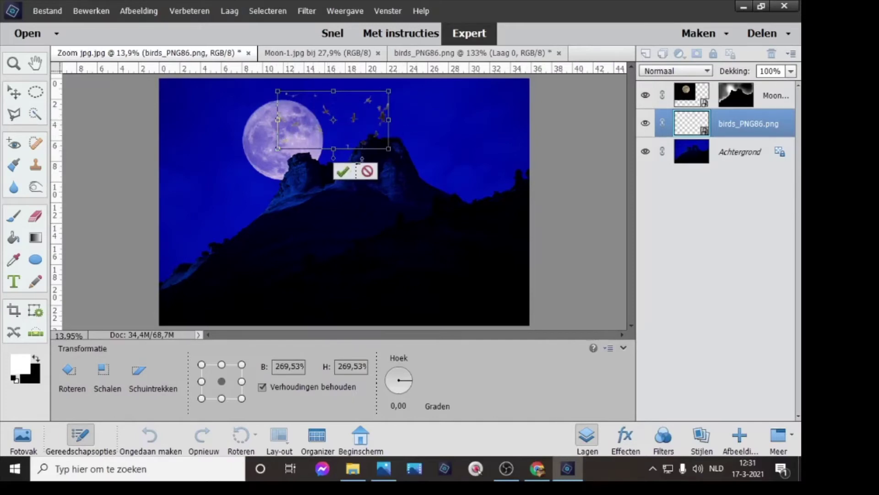
{"action": "left_click_drag", "start_coordinate": [388, 91], "coordinate": [407, 84]}
{"action": "left_click_drag", "start_coordinate": [362, 114], "coordinate": [352, 115]}
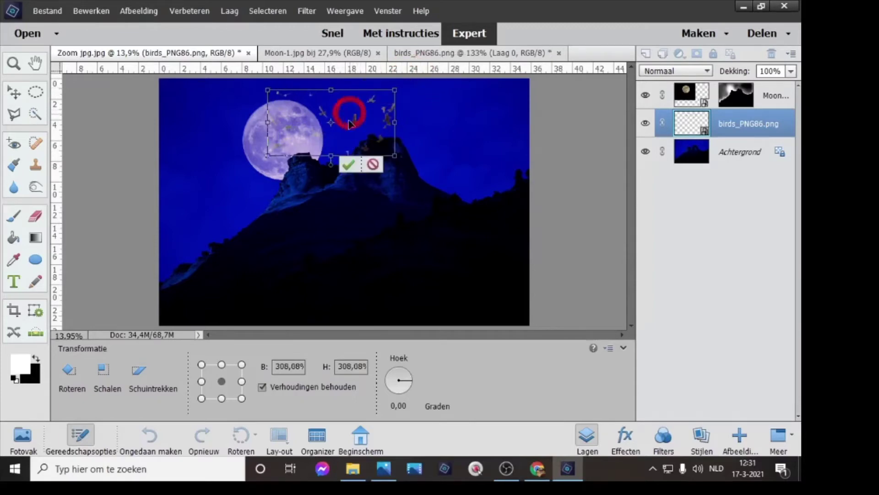
{"action": "left_click", "coordinate": [348, 165]}
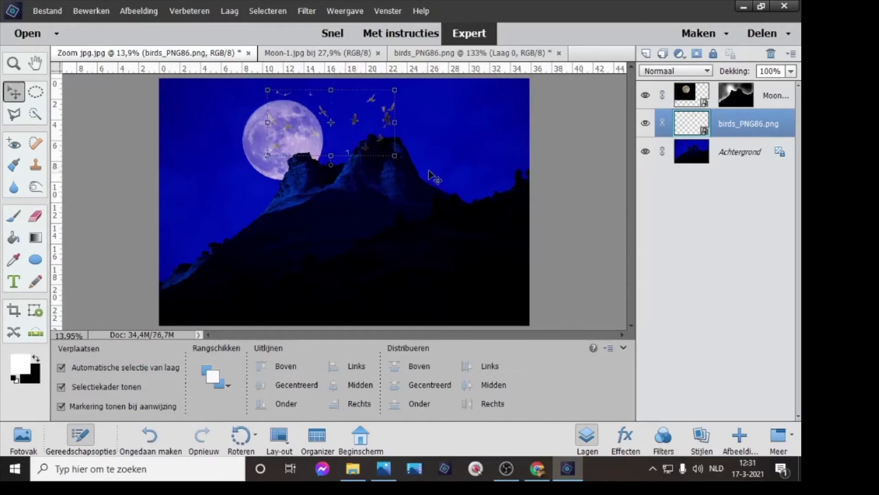
Step: Move the birds layer above the moon layer in the layer order
{"action": "left_click", "coordinate": [687, 153]}
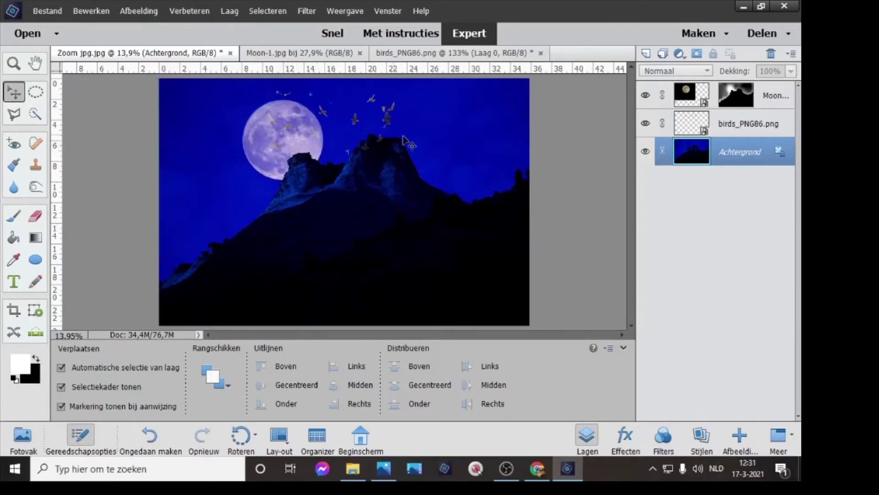
{"action": "left_click", "coordinate": [740, 130]}
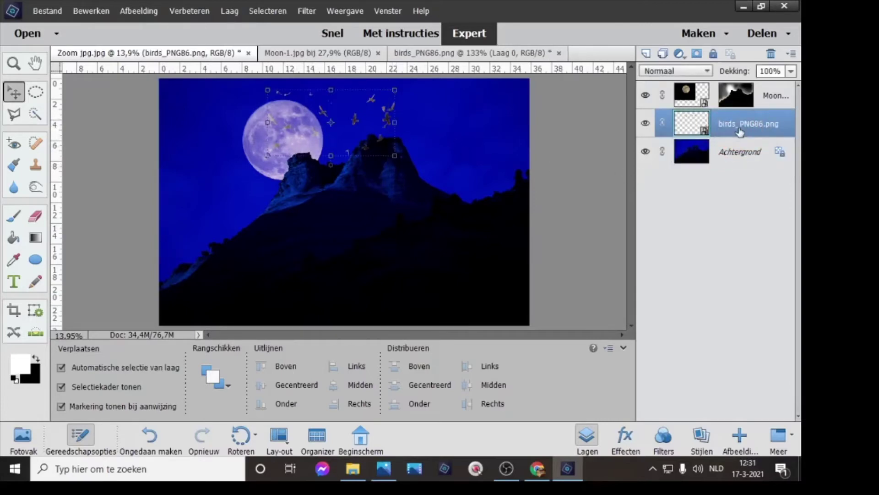
{"action": "left_click_drag", "start_coordinate": [741, 133], "coordinate": [745, 94]}
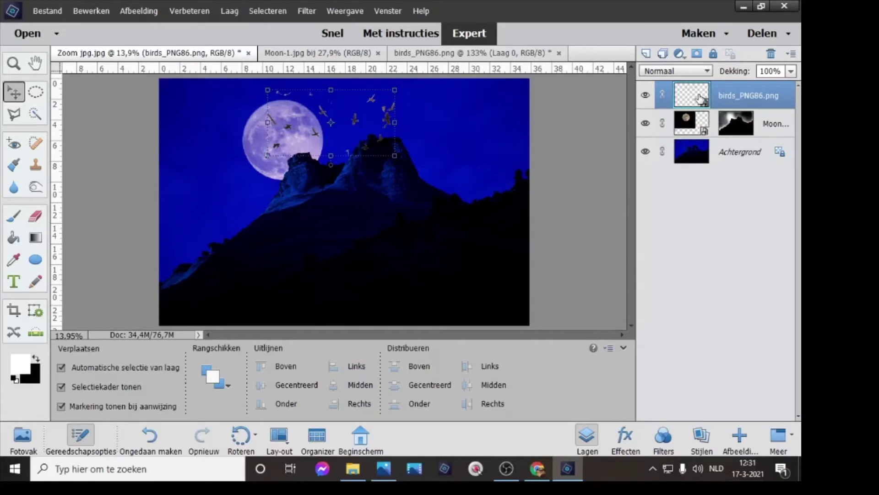
Step: Add a Levels adjustment layer that uses the birds layer as its clipping mask
{"action": "left_click", "coordinate": [242, 16]}
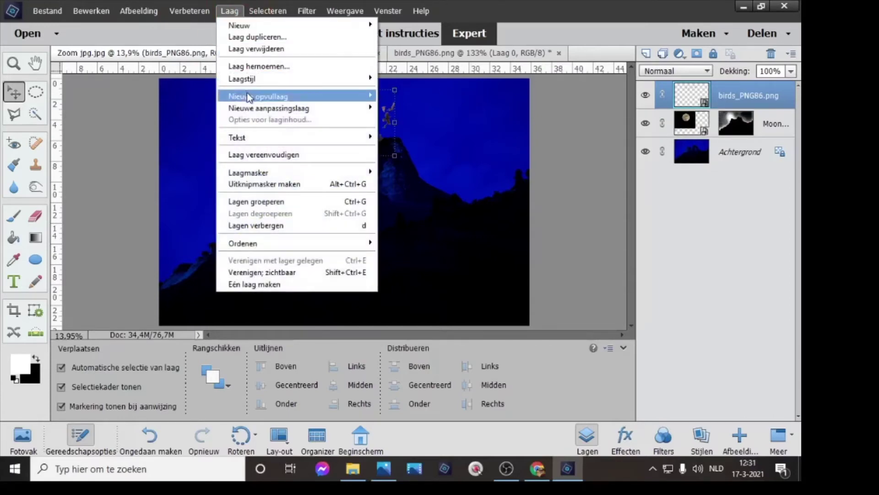
{"action": "mouse_move", "coordinate": [247, 109]}
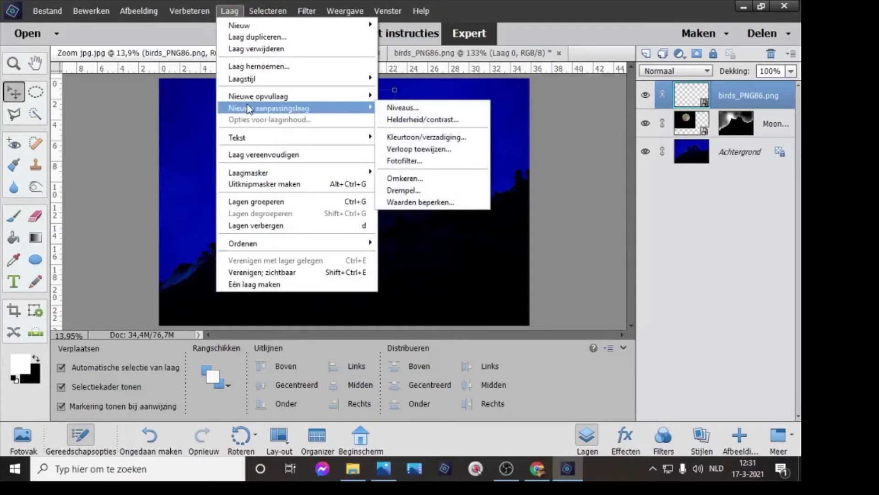
{"action": "left_click", "coordinate": [401, 109]}
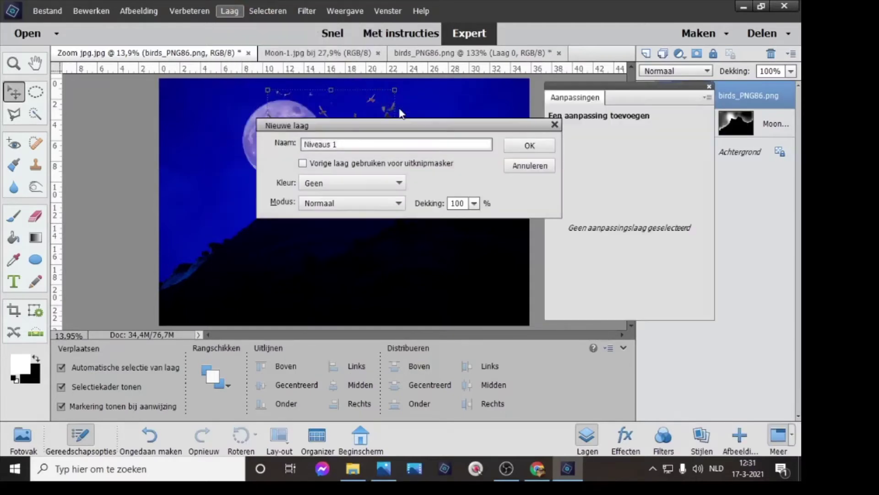
{"action": "left_click", "coordinate": [303, 164]}
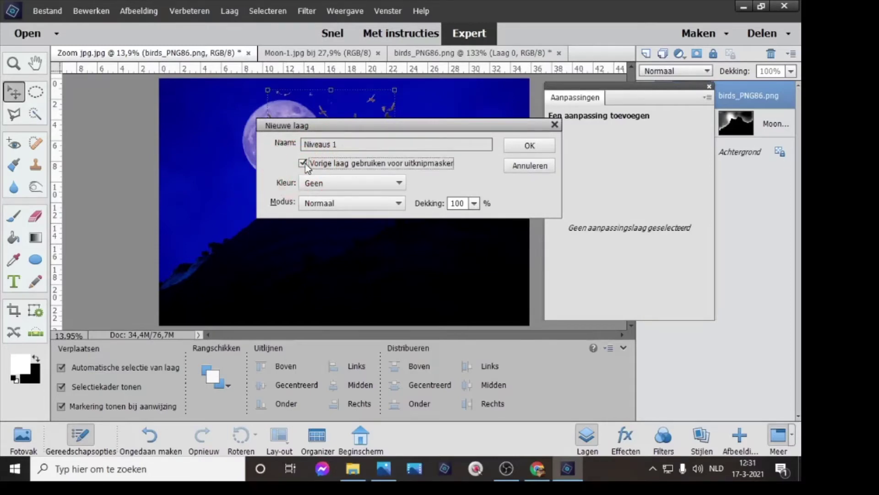
{"action": "left_click", "coordinate": [524, 147]}
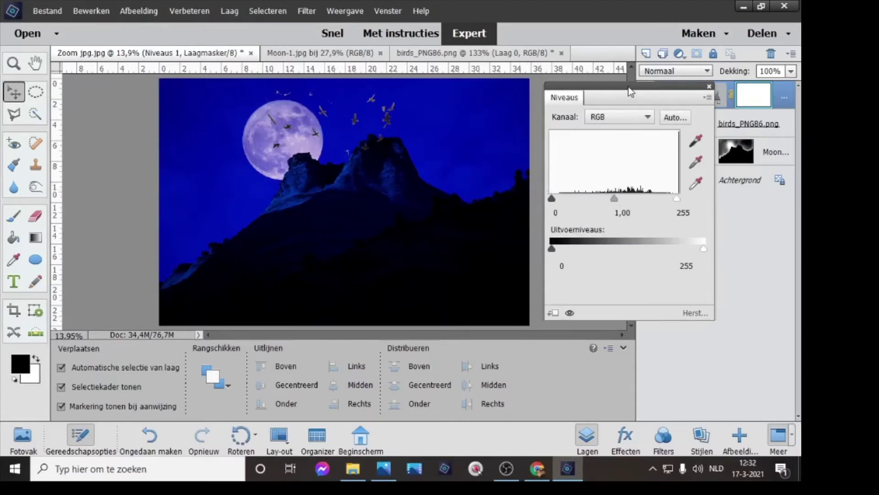
Step: Darken the birds by raising the black input level to about 100 with the white input level at 255
{"action": "left_click_drag", "start_coordinate": [632, 93], "coordinate": [700, 209]}
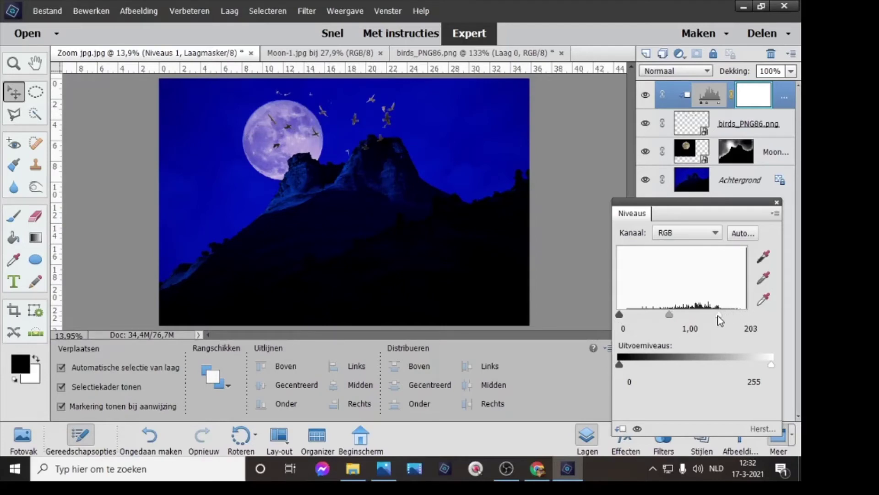
{"action": "left_click_drag", "start_coordinate": [718, 316], "coordinate": [754, 315]}
{"action": "left_click", "coordinate": [754, 315]}
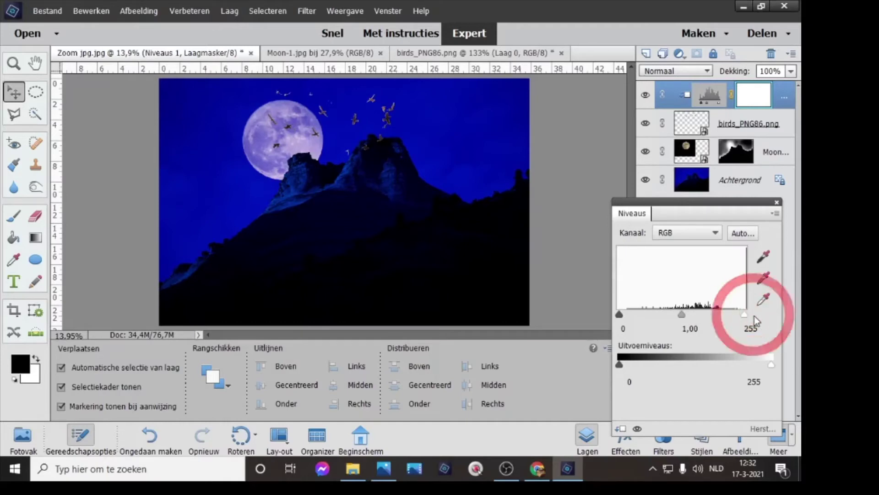
{"action": "left_click_drag", "start_coordinate": [620, 315], "coordinate": [667, 316]}
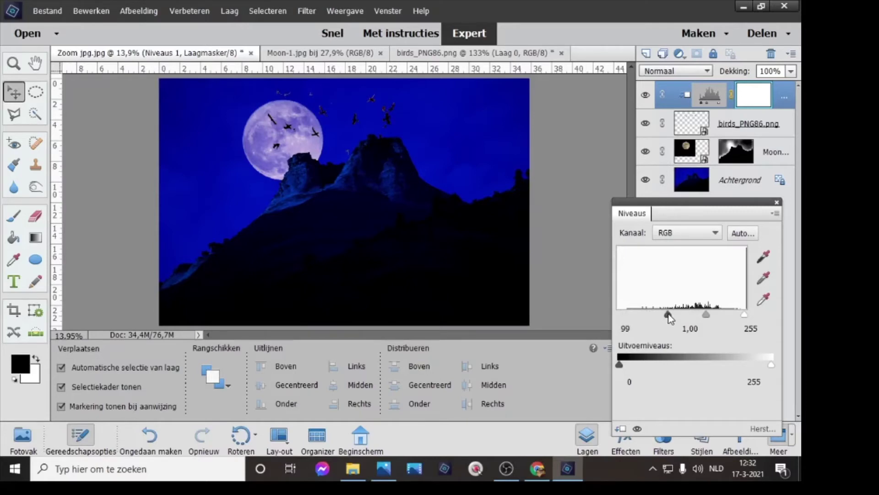
{"action": "left_click_drag", "start_coordinate": [669, 318], "coordinate": [671, 318]}
{"action": "left_click", "coordinate": [778, 202]}
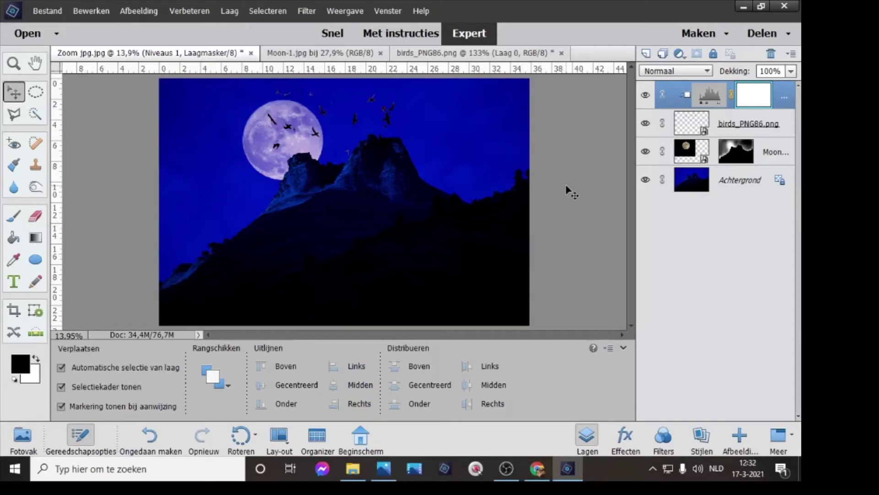
Step: Set up saving the composition to the Downloads folder as a JPEG named "berg met maan"
{"action": "left_click", "coordinate": [50, 12]}
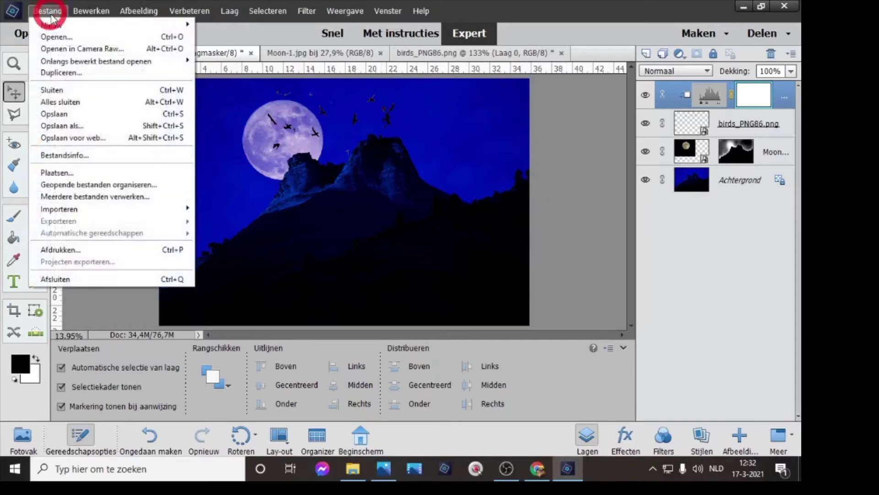
{"action": "left_click", "coordinate": [61, 114]}
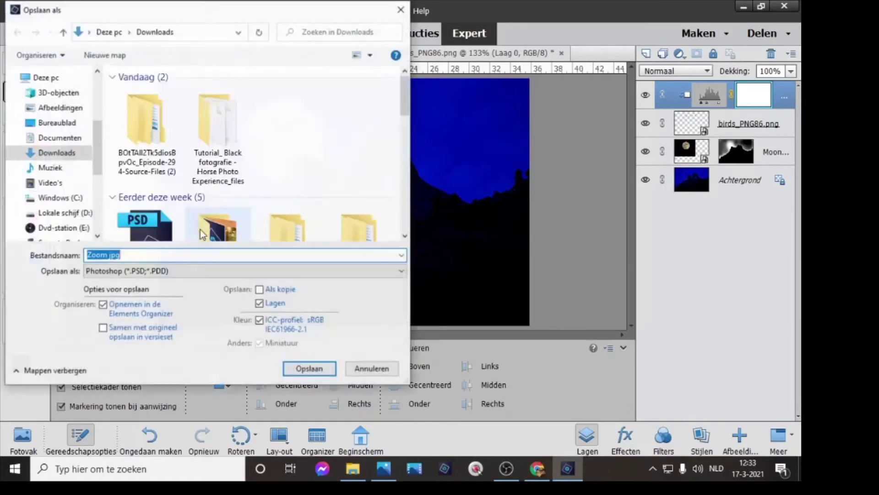
{"action": "left_click", "coordinate": [164, 272]}
{"action": "left_click", "coordinate": [130, 310]}
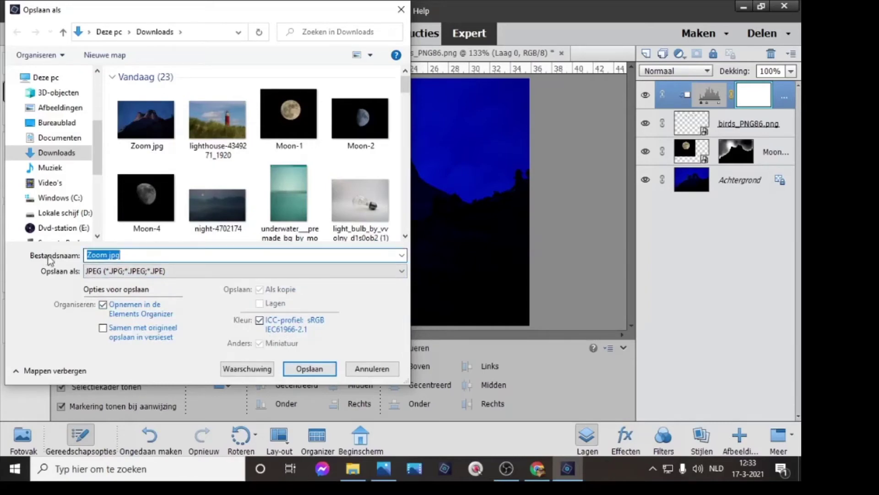
{"action": "left_click", "coordinate": [124, 260]}
{"action": "left_click", "coordinate": [73, 257]}
{"action": "type", "text": "berg "}
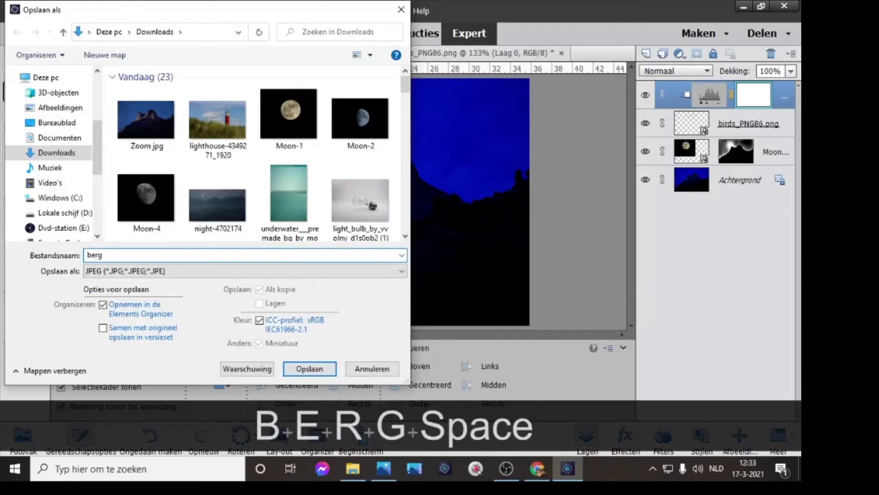
{"action": "type", "text": "met maan"}
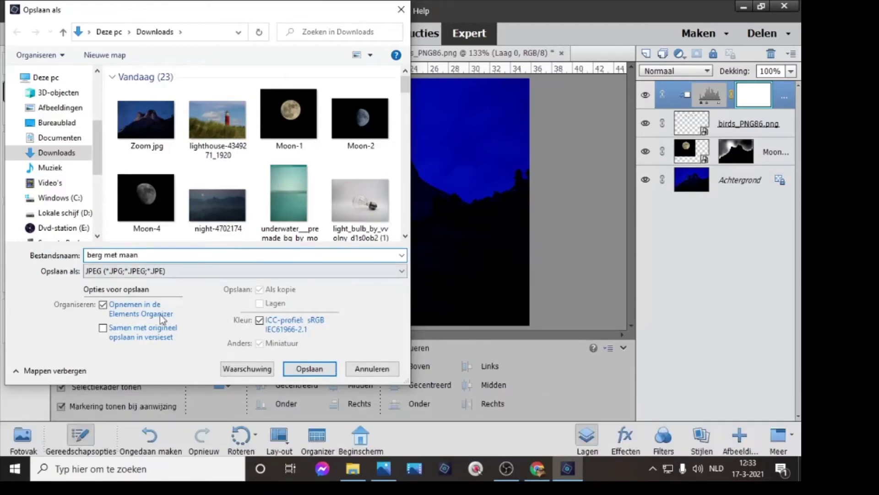
Step: Save the JPEG with its quality lowered slightly from 12
{"action": "left_click", "coordinate": [296, 369]}
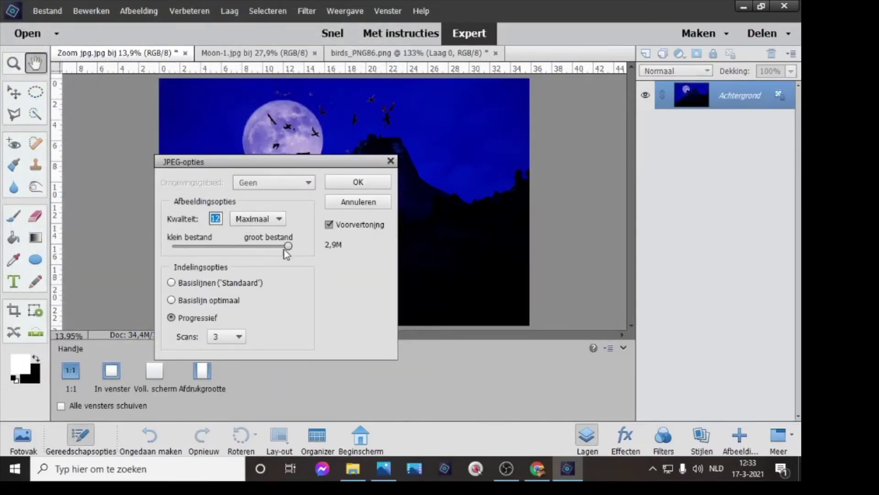
{"action": "left_click_drag", "start_coordinate": [287, 248], "coordinate": [278, 247]}
{"action": "left_click", "coordinate": [369, 183]}
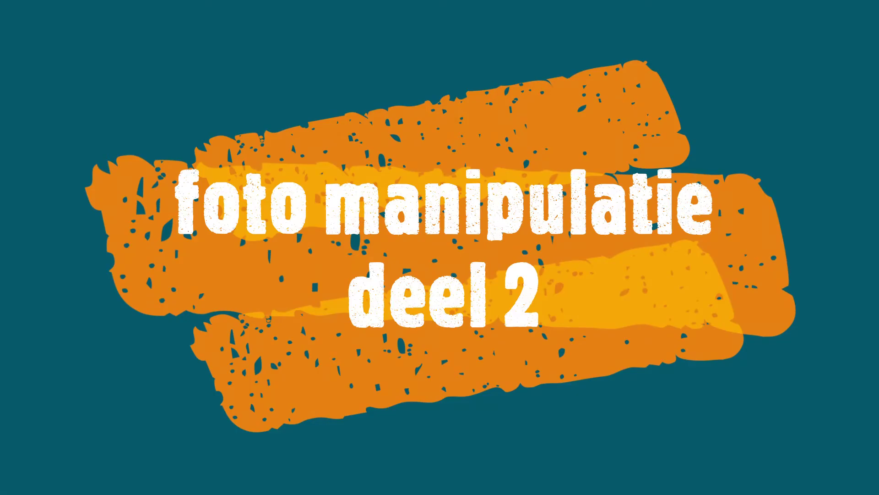
{"action": "key", "text": "ctrl+F9"}
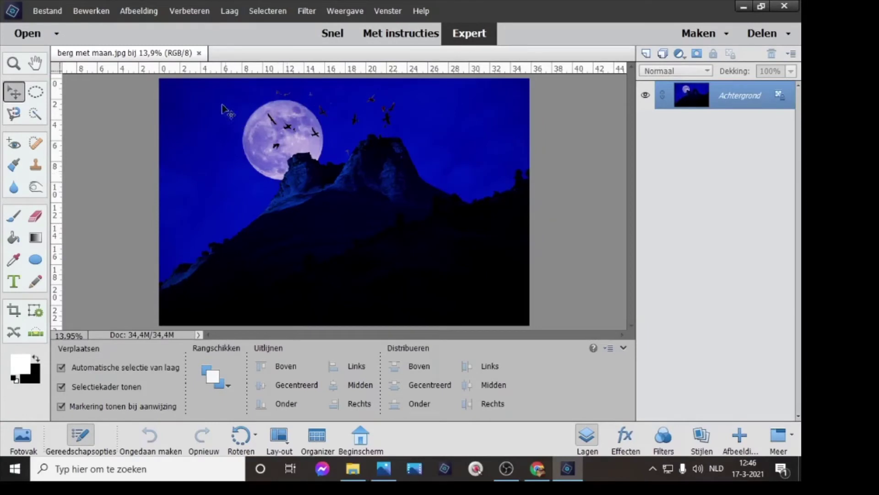
Step: Close the berg met maan image and open lighthouse-4349271_1920 from the Downloads folder in Camera Raw
{"action": "left_click", "coordinate": [200, 53]}
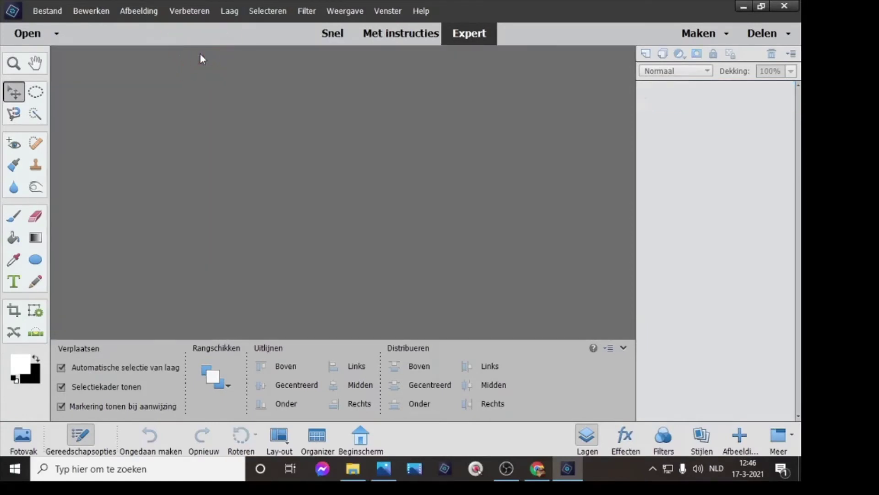
{"action": "left_click", "coordinate": [46, 10]}
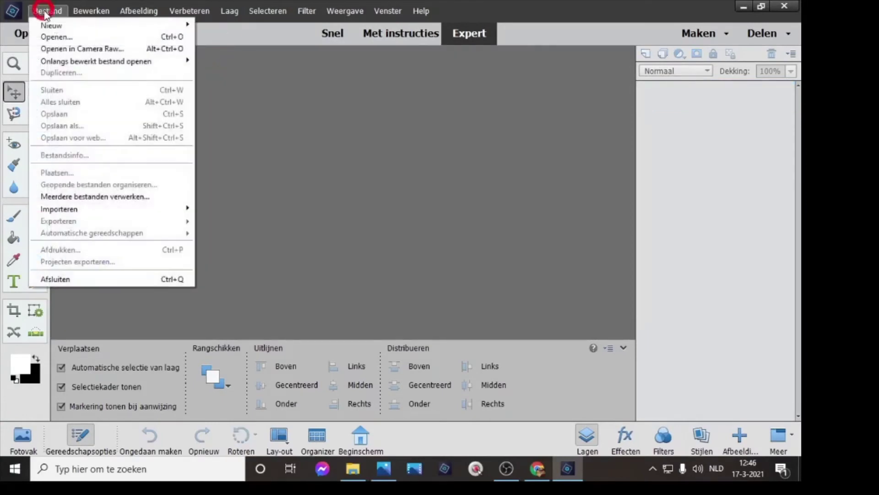
{"action": "left_click", "coordinate": [68, 48]}
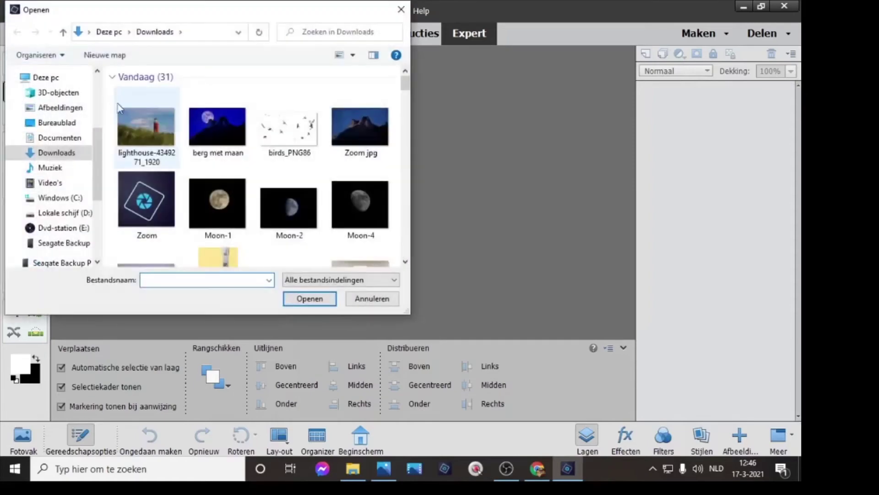
{"action": "double_click", "coordinate": [125, 125]}
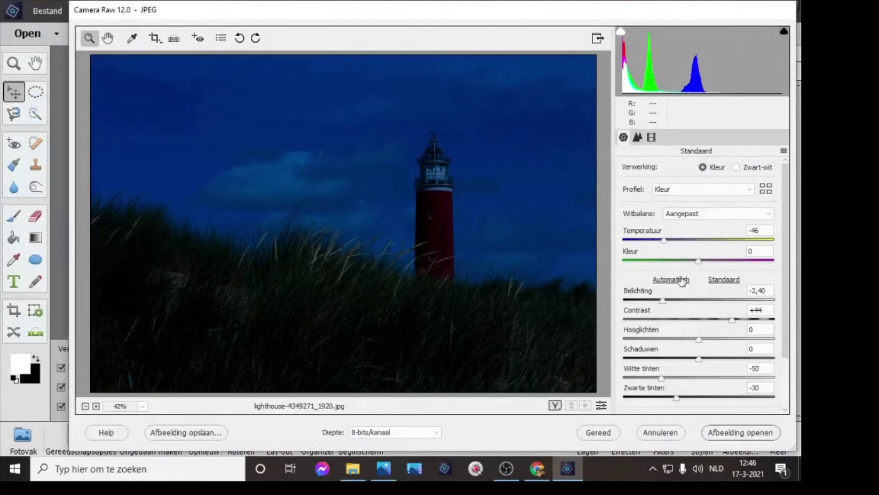
Step: Reset the lighthouse photo's tone settings to the defaults and set the temperature to -42
{"action": "left_click", "coordinate": [722, 280]}
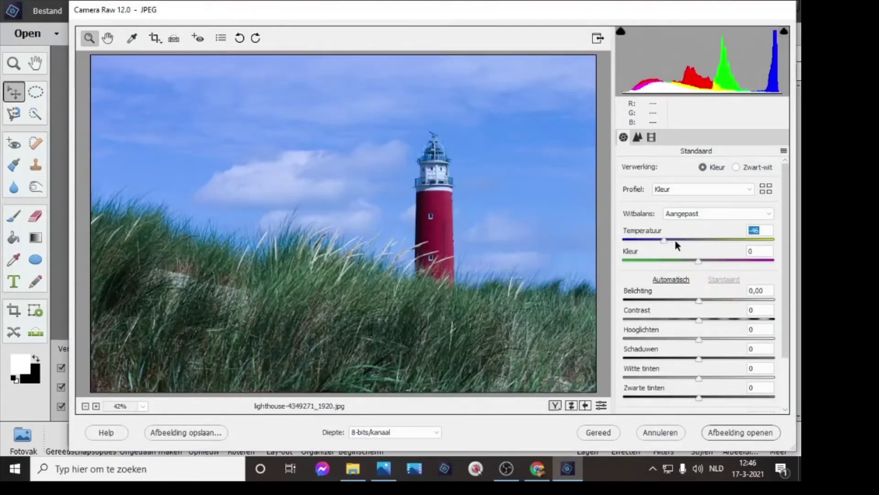
{"action": "left_click_drag", "start_coordinate": [676, 243], "coordinate": [699, 244]}
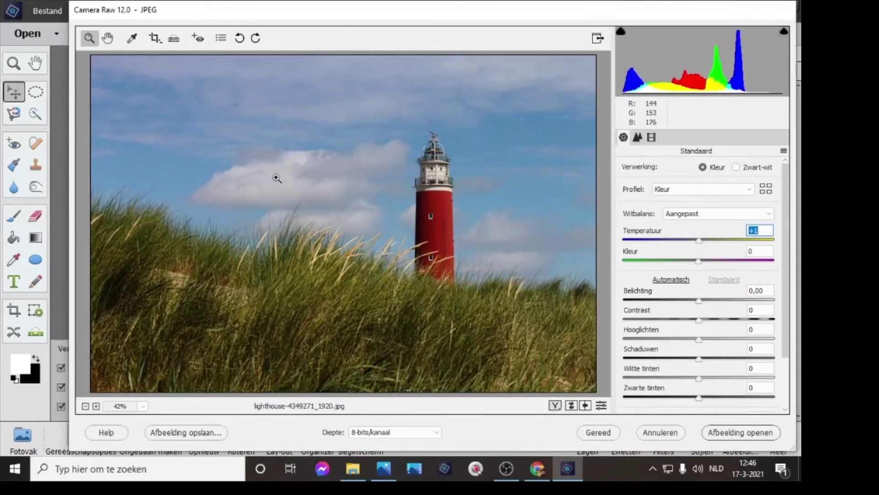
{"action": "left_click_drag", "start_coordinate": [699, 241], "coordinate": [666, 237]}
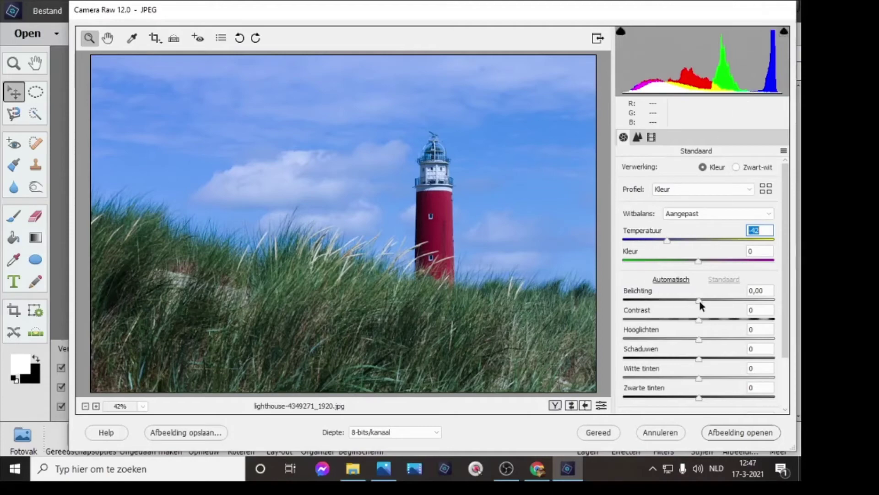
Step: Darken the lighthouse photo with exposure -2.40, contrast +45, whites -50 and blacks about -29
{"action": "left_click_drag", "start_coordinate": [699, 300], "coordinate": [735, 320]}
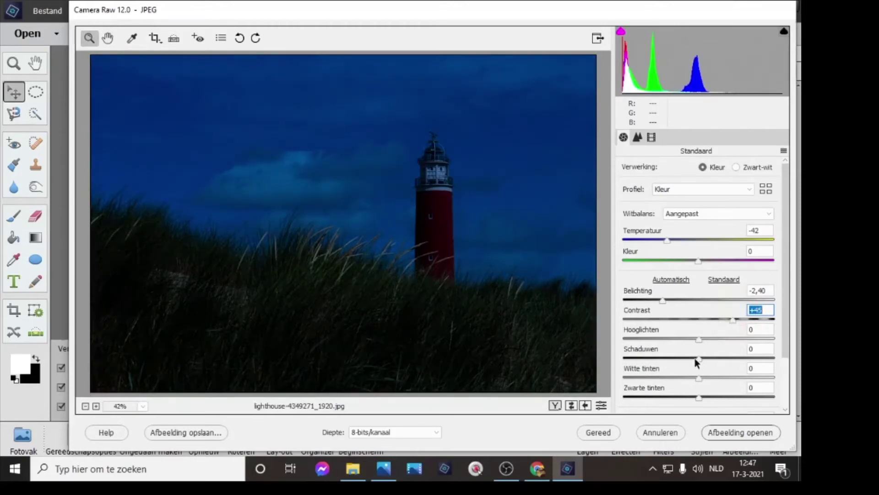
{"action": "left_click_drag", "start_coordinate": [699, 378], "coordinate": [674, 402]}
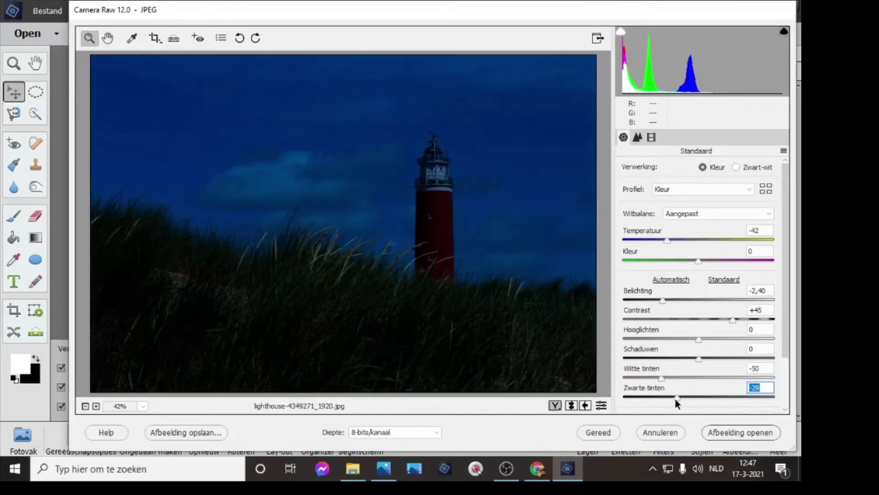
{"action": "left_click_drag", "start_coordinate": [675, 399], "coordinate": [674, 397]}
{"action": "left_click_drag", "start_coordinate": [674, 398], "coordinate": [675, 397]}
Step: Open the adjusted lighthouse photo in the editor and dock its floating window as a document tab
{"action": "left_click", "coordinate": [735, 434]}
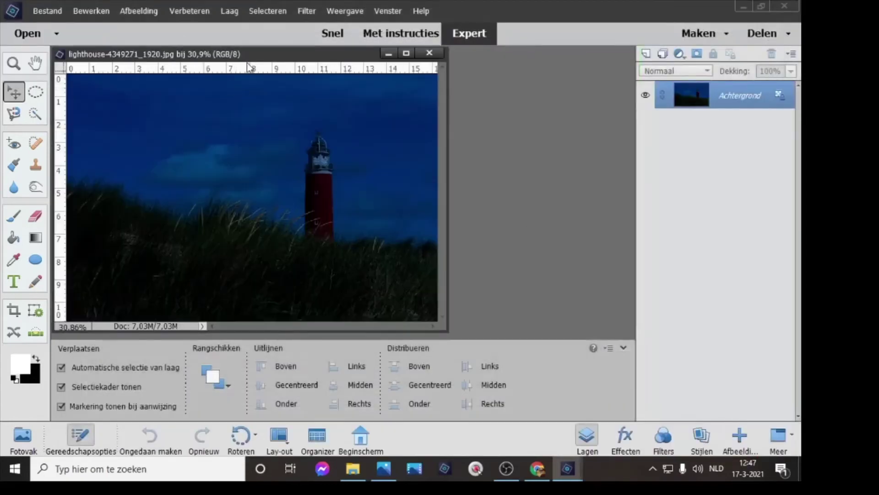
{"action": "left_click_drag", "start_coordinate": [254, 55], "coordinate": [287, 54]}
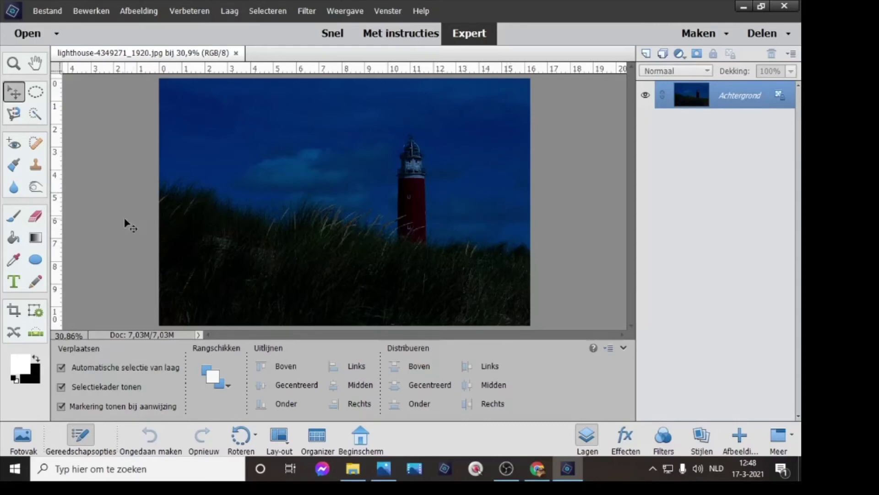
Step: Open the Moon-4 image from the Downloads folder and dock its floating window as a document tab
{"action": "left_click", "coordinate": [35, 32]}
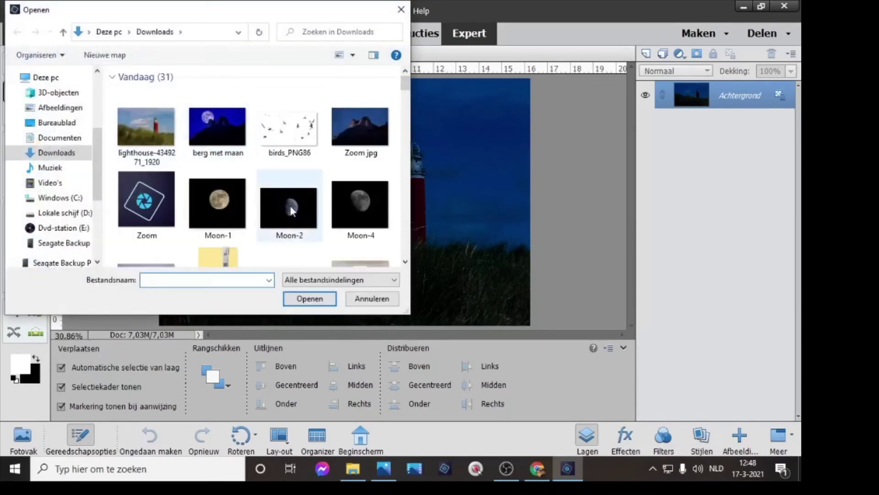
{"action": "double_click", "coordinate": [356, 204]}
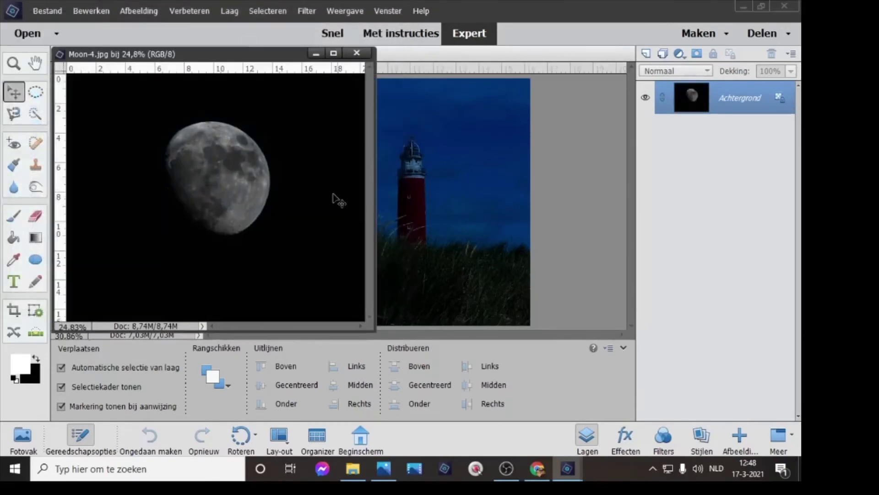
{"action": "left_click_drag", "start_coordinate": [275, 54], "coordinate": [487, 53]}
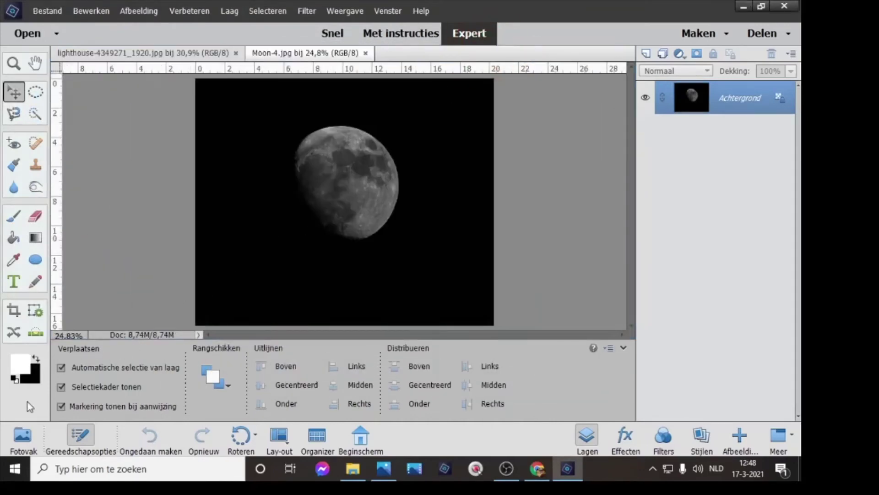
Step: Place the Moon-4 image as a new layer in the lighthouse photo and scale it to 74.52% over the tower
{"action": "left_click", "coordinate": [29, 437]}
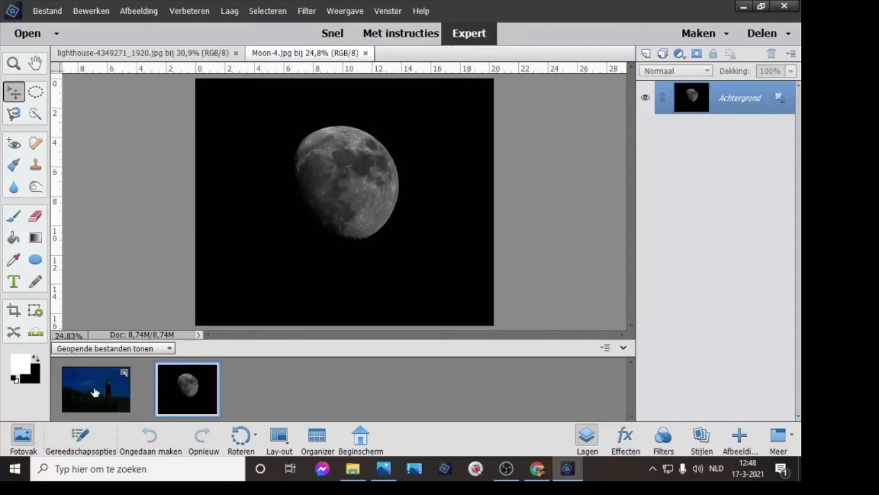
{"action": "left_click", "coordinate": [138, 54]}
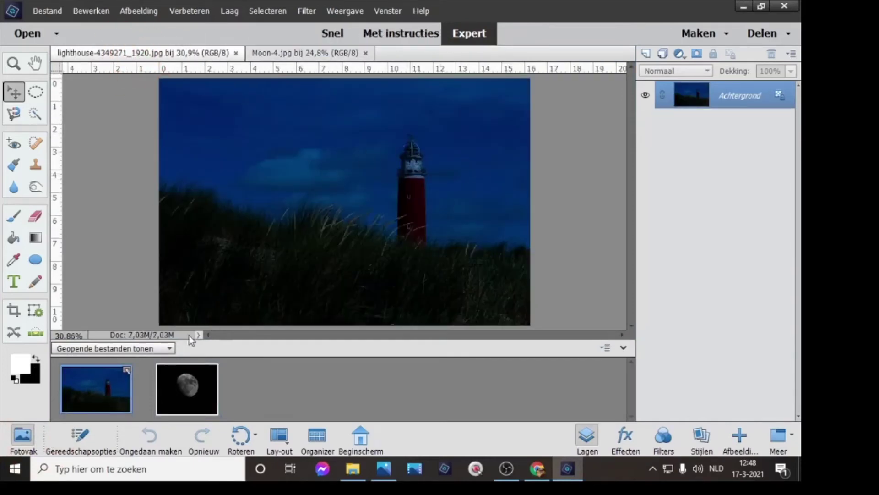
{"action": "left_click_drag", "start_coordinate": [187, 385], "coordinate": [354, 217]}
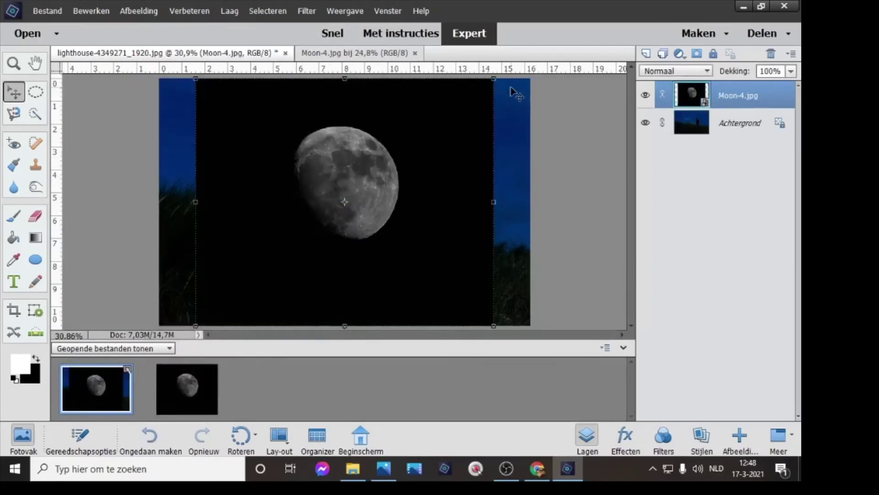
{"action": "left_click_drag", "start_coordinate": [492, 80], "coordinate": [418, 141]}
{"action": "left_click_drag", "start_coordinate": [329, 213], "coordinate": [420, 164]}
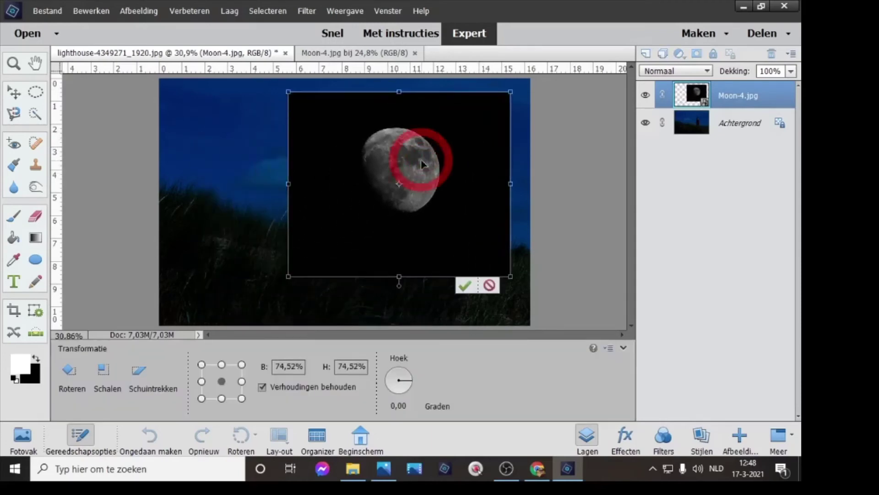
Step: Set the moon layer's blend mode to Bleken and position the moon around the top of the lighthouse
{"action": "left_click", "coordinate": [659, 70]}
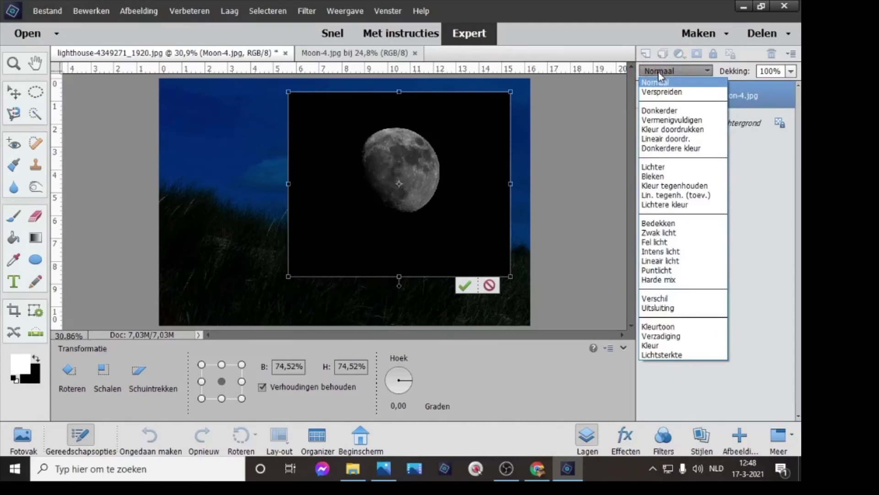
{"action": "left_click", "coordinate": [646, 179]}
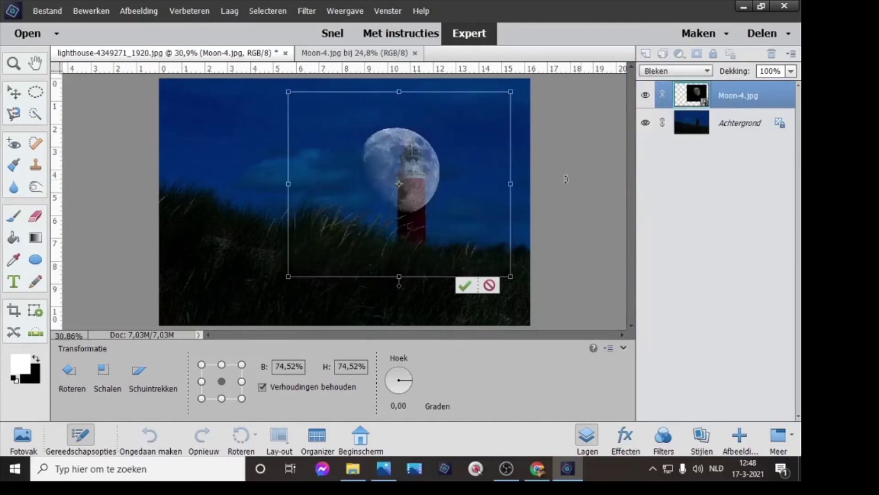
{"action": "left_click_drag", "start_coordinate": [493, 180], "coordinate": [512, 163]}
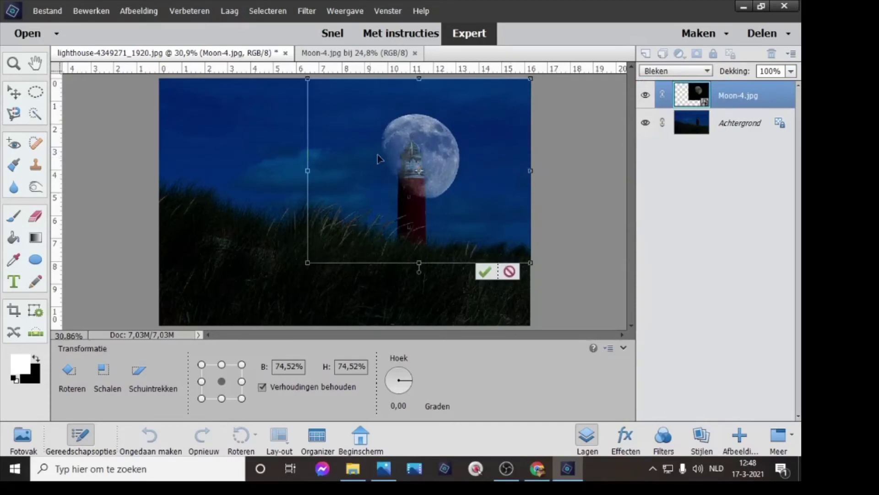
{"action": "left_click", "coordinate": [484, 273]}
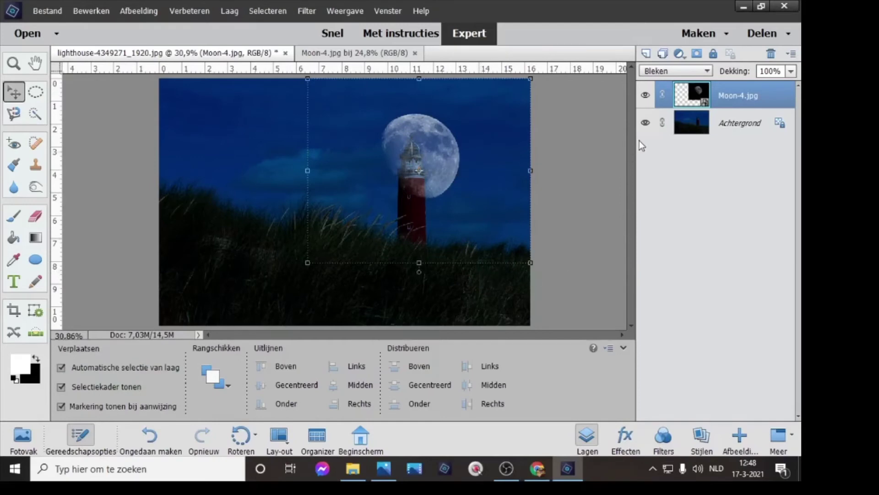
Step: Hide the moon layer and start a Magnetic Lasso outline on Achtergrond, following the grassy dune from the photo's left edge to the lighthouse base
{"action": "left_click", "coordinate": [645, 97]}
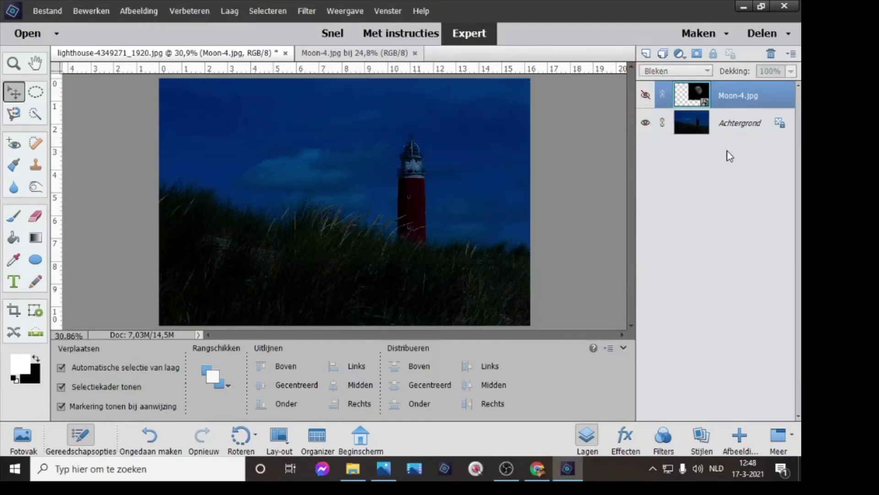
{"action": "left_click", "coordinate": [728, 127]}
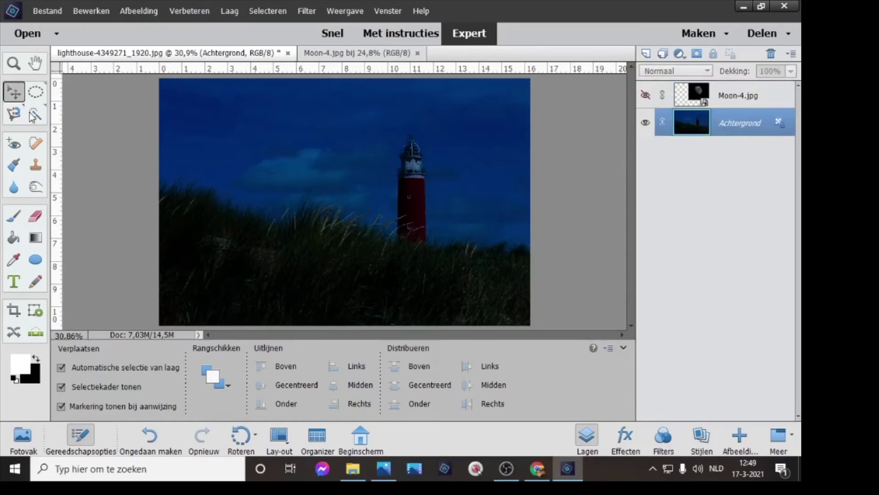
{"action": "left_click", "coordinate": [13, 113]}
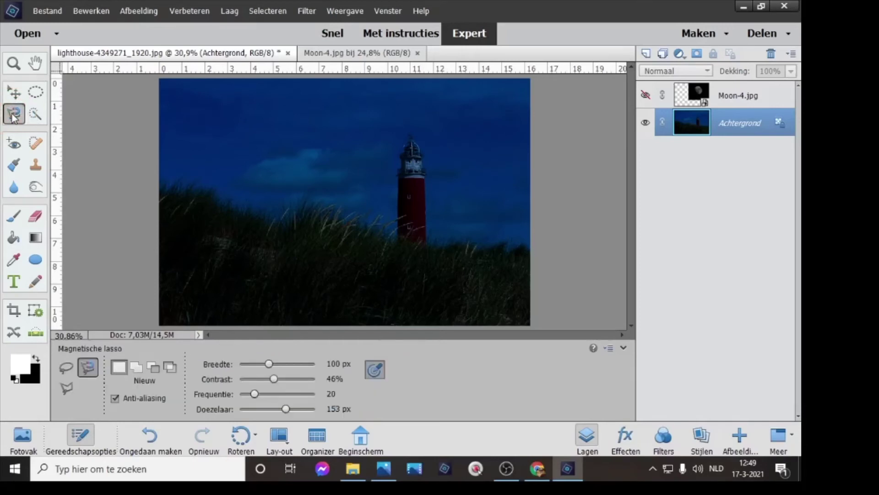
{"action": "left_click", "coordinate": [159, 177]}
{"action": "left_click", "coordinate": [240, 206]}
{"action": "left_click", "coordinate": [275, 212]}
{"action": "left_click", "coordinate": [310, 207]}
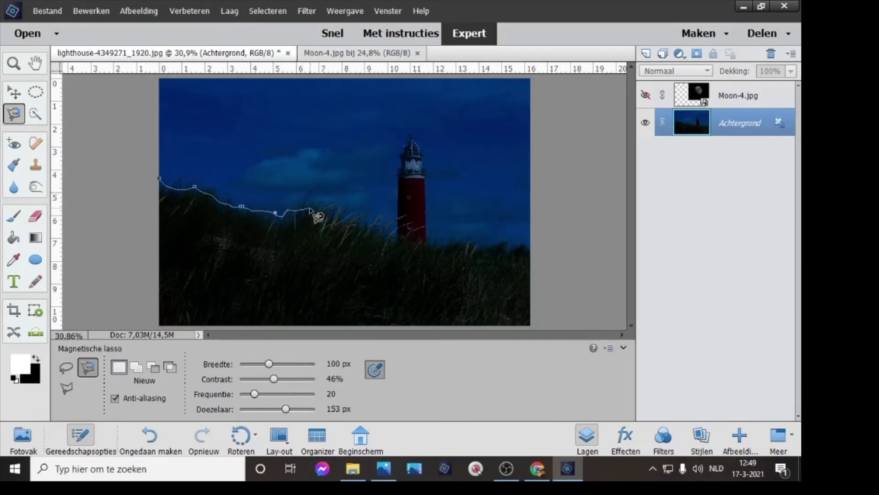
{"action": "left_click", "coordinate": [343, 221]}
{"action": "left_click", "coordinate": [383, 232]}
{"action": "left_click", "coordinate": [398, 239]}
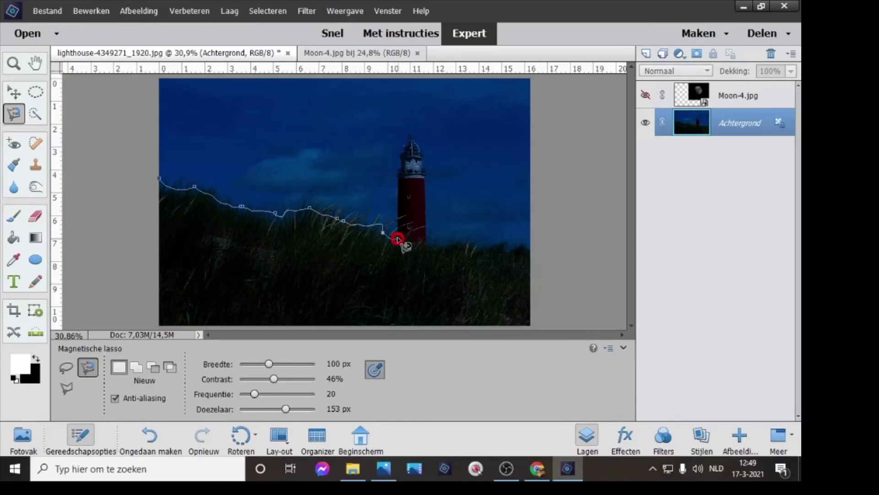
Step: Continue the lasso outline up one side of the lighthouse, over its dome and down the other side to the grass
{"action": "left_click", "coordinate": [398, 213]}
{"action": "left_click", "coordinate": [397, 192]}
{"action": "left_click", "coordinate": [397, 172]}
{"action": "left_click", "coordinate": [402, 152]}
{"action": "left_click", "coordinate": [407, 139]}
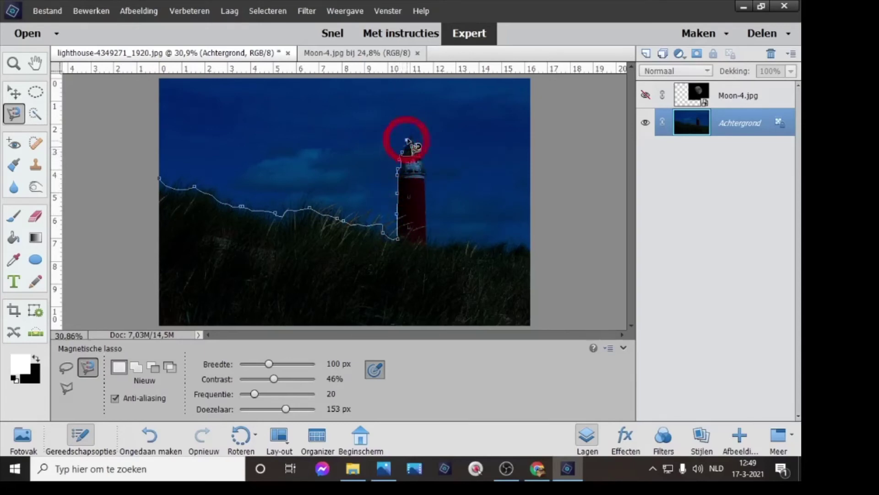
{"action": "left_click", "coordinate": [412, 136]}
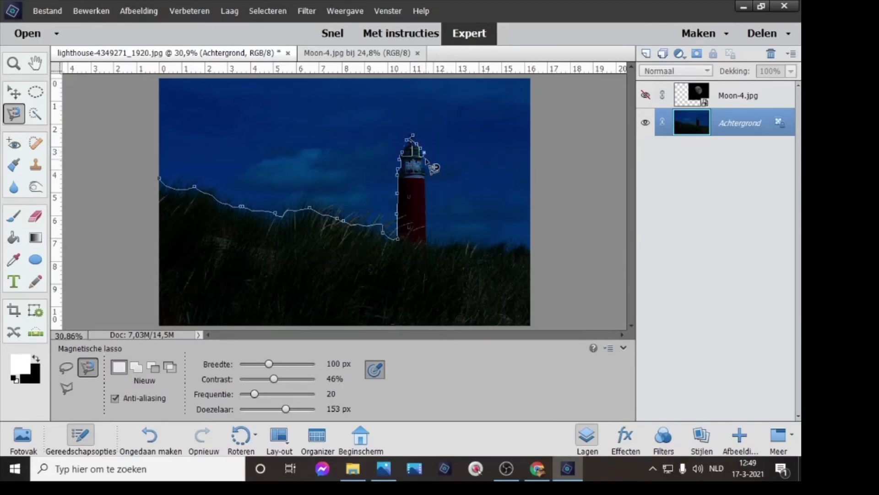
{"action": "left_click", "coordinate": [427, 173]}
{"action": "left_click", "coordinate": [426, 188]}
{"action": "left_click", "coordinate": [426, 205]}
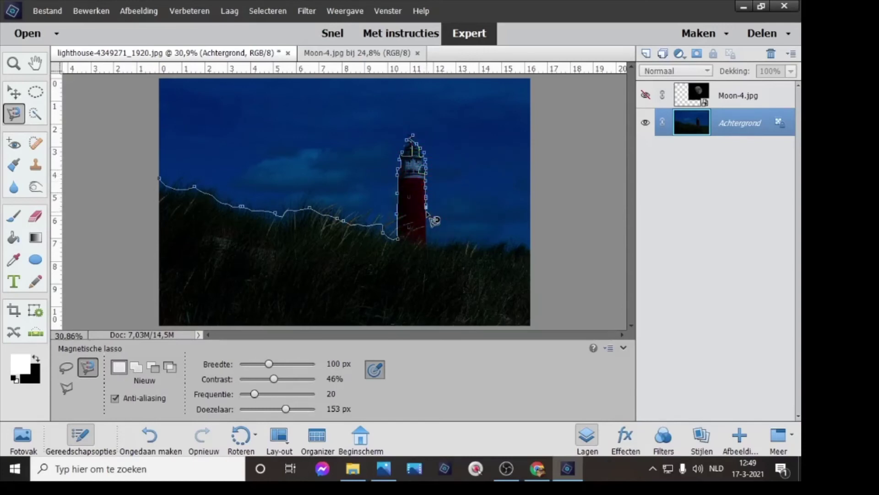
{"action": "left_click", "coordinate": [426, 232]}
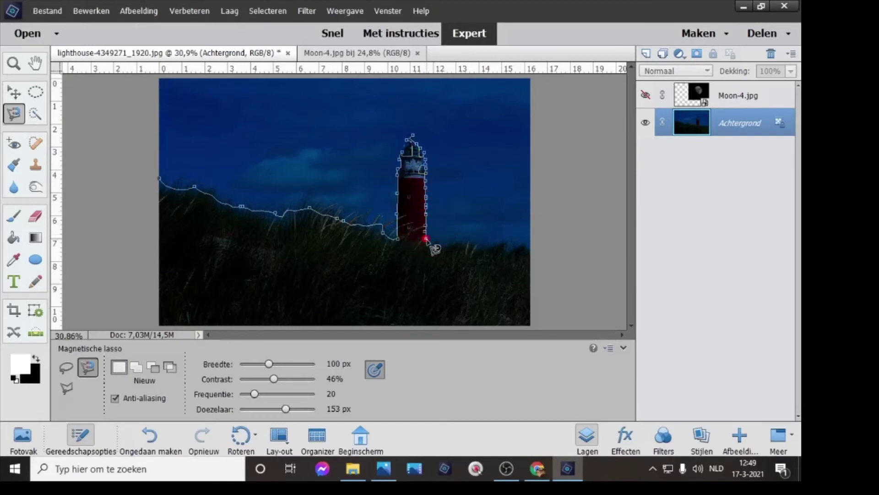
Step: Extend the lasso outline along the remaining dune grass and up the photo's right edge
{"action": "left_click", "coordinate": [467, 247]}
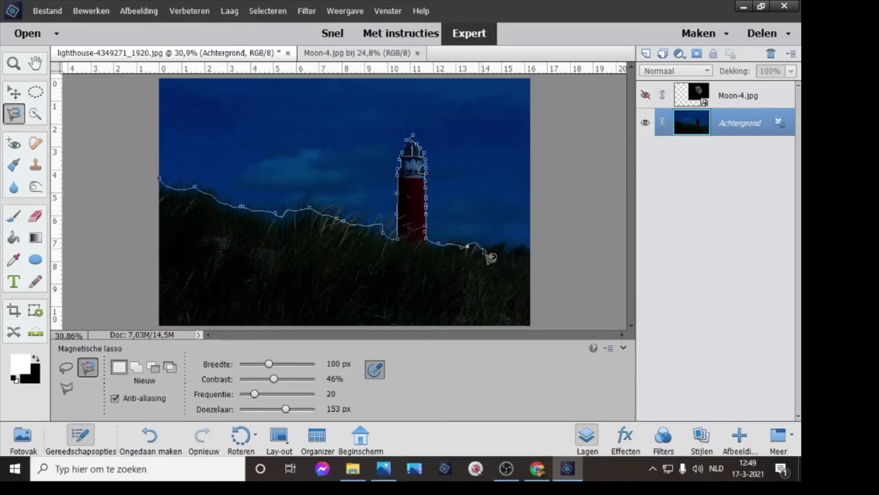
{"action": "left_click", "coordinate": [507, 246]}
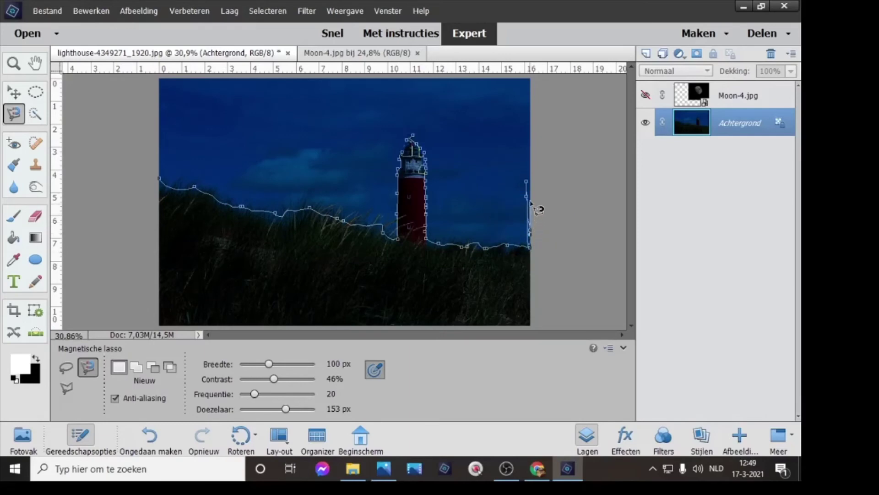
{"action": "left_click", "coordinate": [529, 196]}
{"action": "left_click", "coordinate": [530, 128]}
{"action": "left_click", "coordinate": [531, 89]}
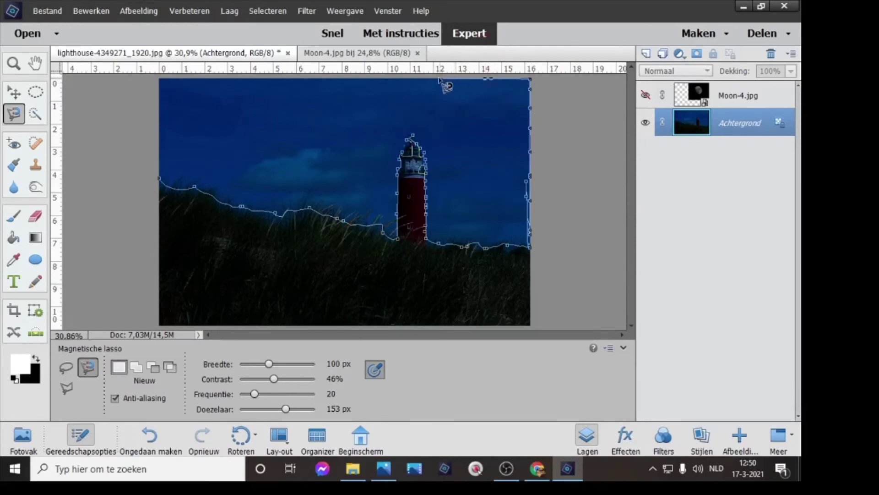
Step: Trace the photo's top and left edges back to the starting point to close the lasso selection around the sky
{"action": "left_click", "coordinate": [429, 82]}
{"action": "left_click", "coordinate": [377, 81]}
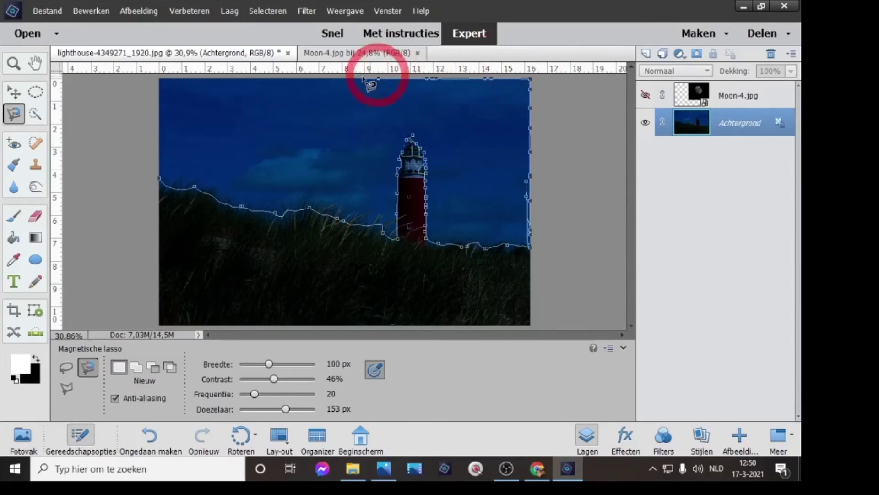
{"action": "left_click", "coordinate": [338, 78]}
{"action": "left_click", "coordinate": [295, 79]}
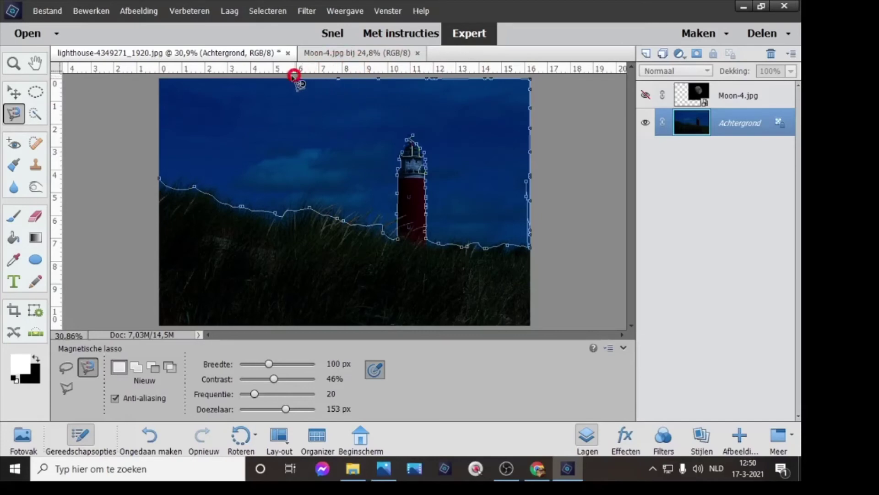
{"action": "left_click", "coordinate": [249, 79]}
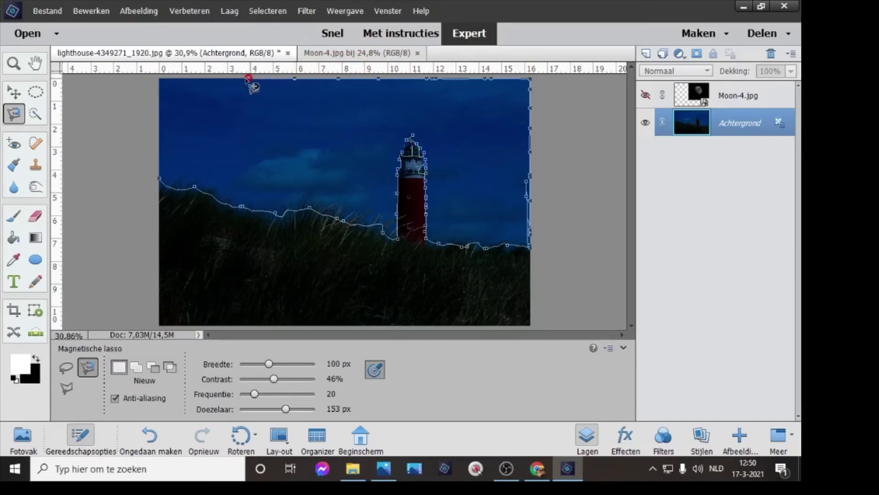
{"action": "left_click", "coordinate": [210, 80]}
{"action": "left_click", "coordinate": [183, 79]}
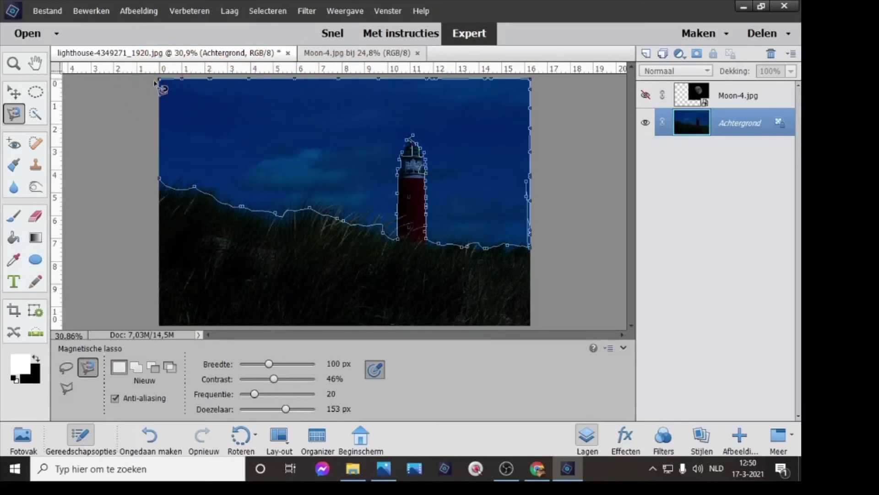
{"action": "left_click", "coordinate": [147, 103]}
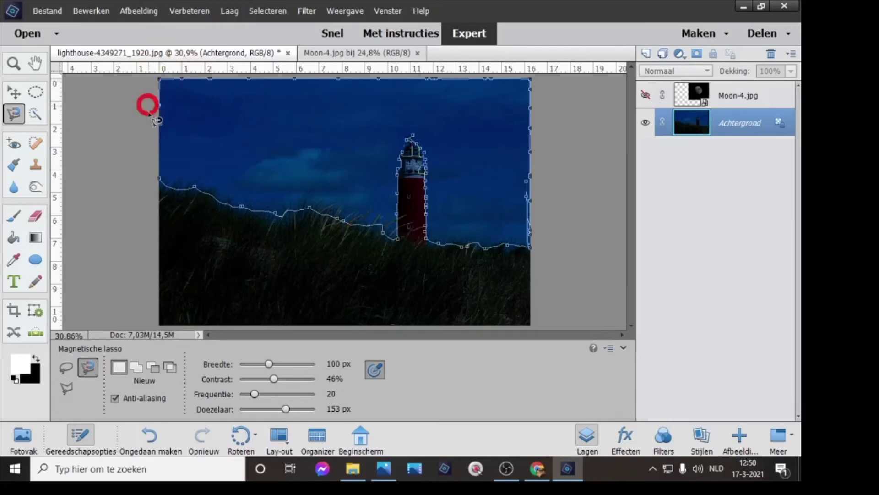
{"action": "left_click", "coordinate": [143, 161]}
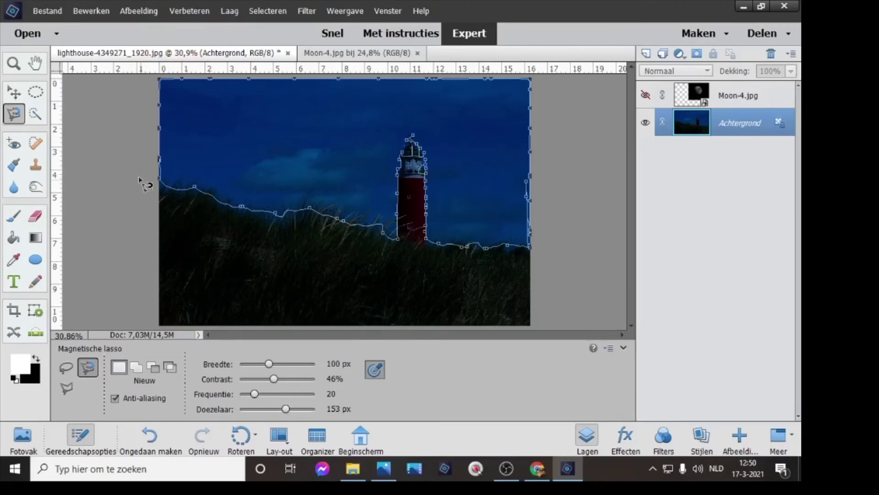
{"action": "left_click", "coordinate": [138, 178]}
{"action": "left_click", "coordinate": [159, 179]}
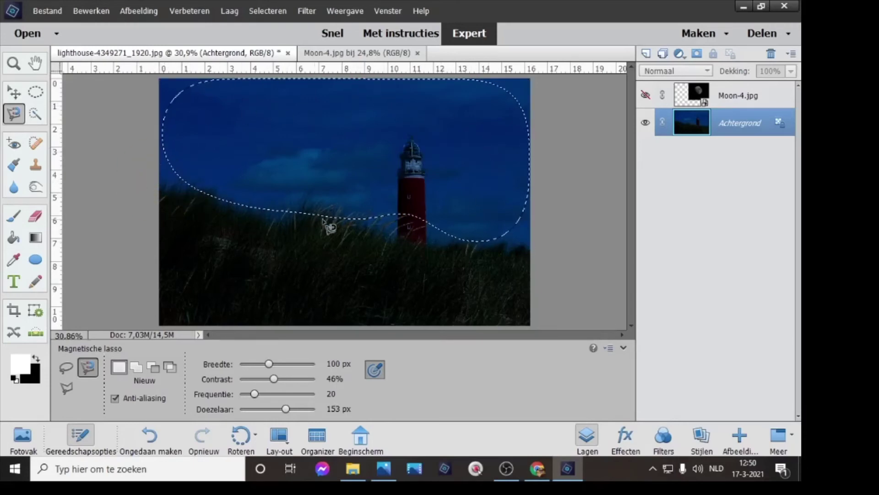
Step: Open the sky selection in Refine Edge with the Quick Selection tool and display it with the red overlay view
{"action": "left_click", "coordinate": [36, 114]}
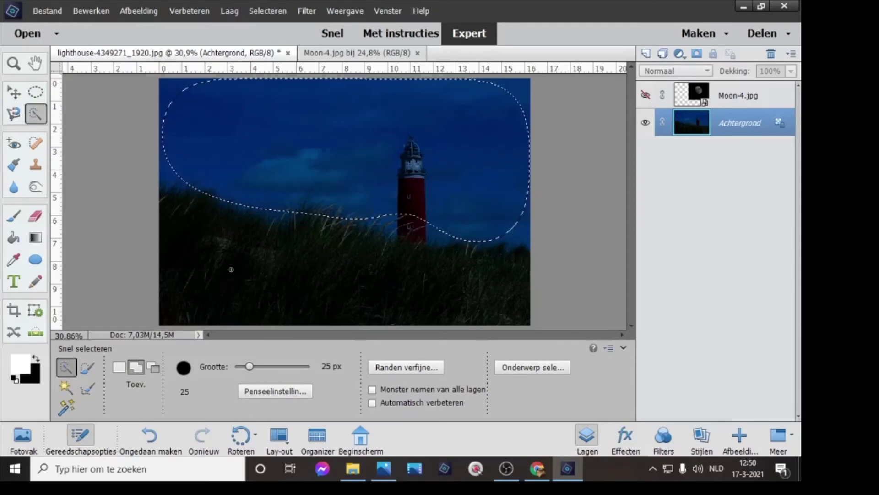
{"action": "left_click", "coordinate": [412, 366]}
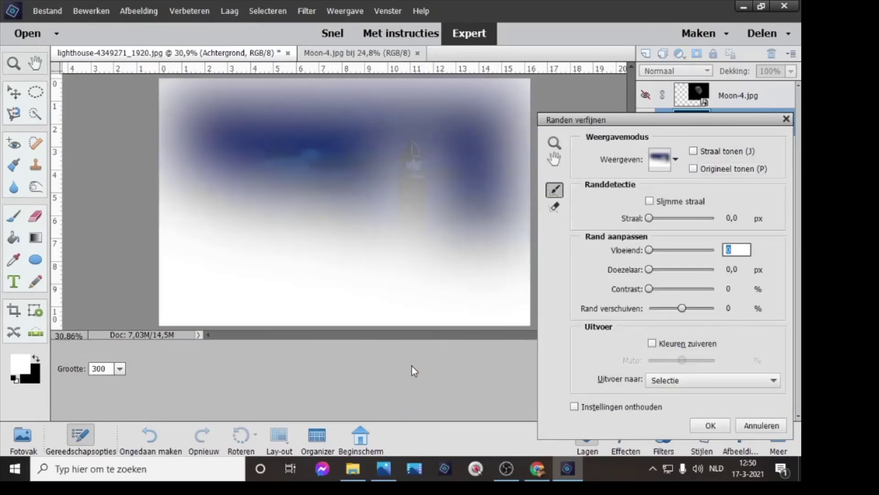
{"action": "left_click", "coordinate": [676, 160]}
{"action": "left_click", "coordinate": [612, 220]}
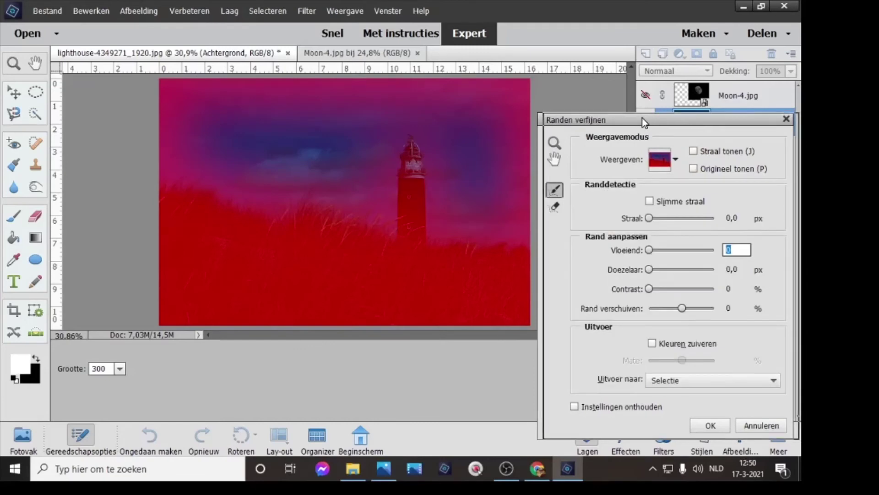
{"action": "left_click_drag", "start_coordinate": [644, 117], "coordinate": [651, 118]}
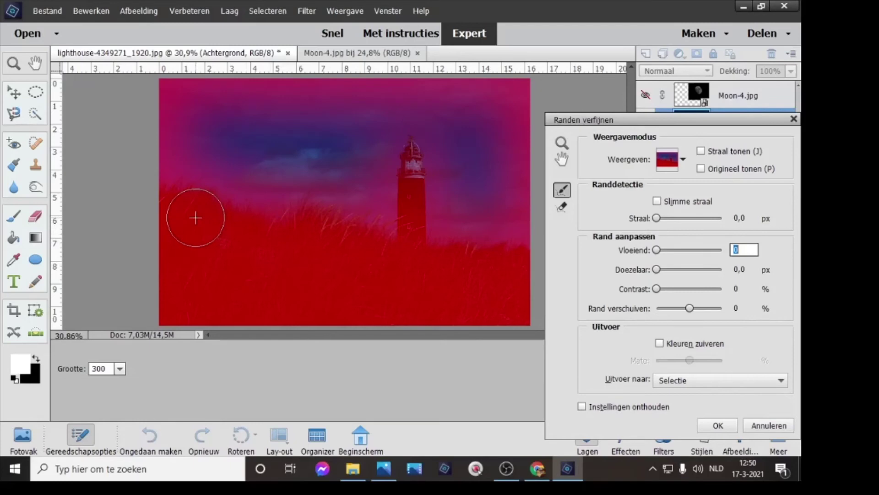
Step: Brush along the dune grass boundary with the Refine Edge radius brush to improve the selection around the blades
{"action": "key", "text": "bracketleft"}
{"action": "key", "text": "bracketleft"}
{"action": "key", "text": "bracketleft"}
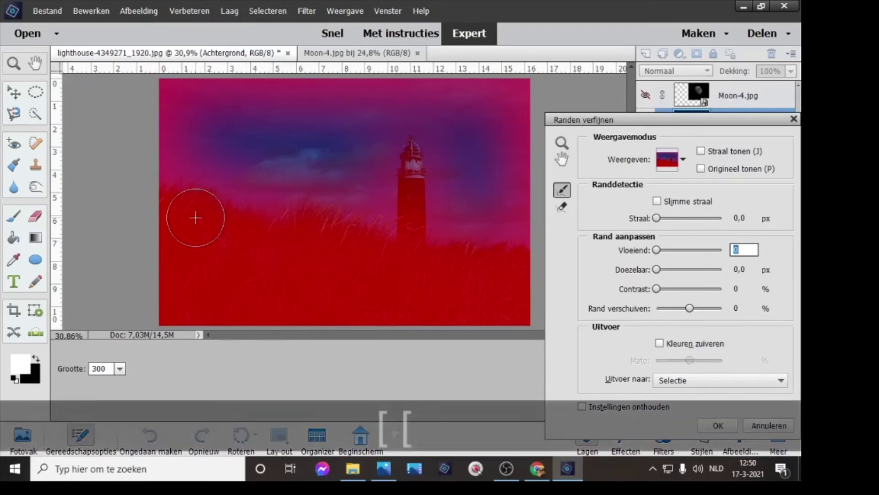
{"action": "key", "text": "bracketleft"}
{"action": "key", "text": "bracketleft"}
{"action": "key", "text": "bracketleft"}
{"action": "key", "text": "bracketleft"}
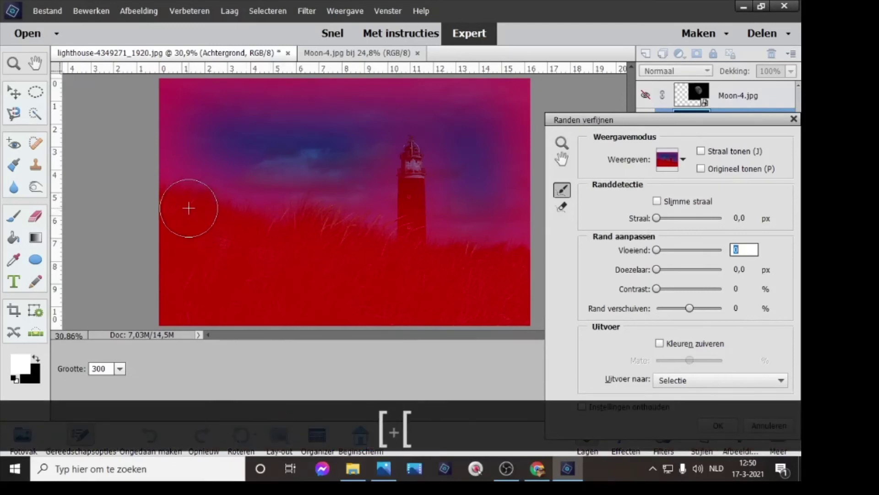
{"action": "left_click", "coordinate": [189, 208]}
{"action": "mouse_move", "coordinate": [189, 209]}
{"action": "left_mouse_down"}
{"action": "mouse_move", "coordinate": [372, 236]}
{"action": "mouse_move", "coordinate": [366, 224]}
{"action": "mouse_move", "coordinate": [129, 186]}
{"action": "left_mouse_up"}
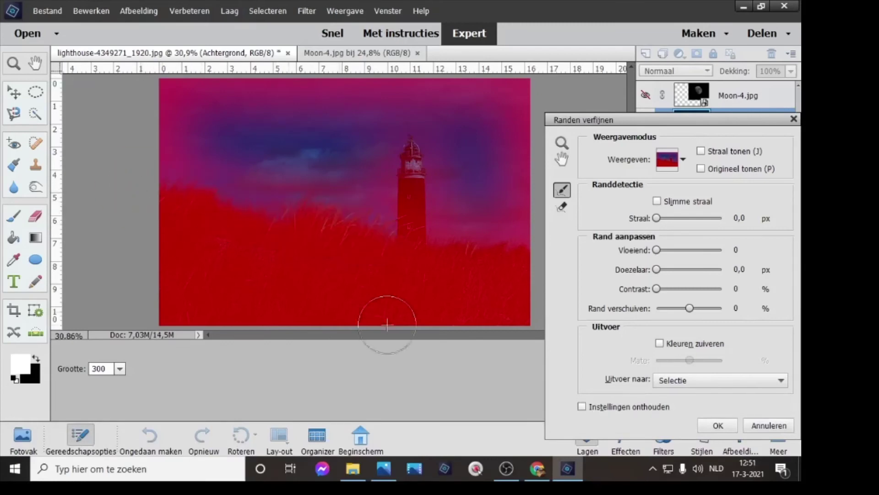
{"action": "mouse_move", "coordinate": [451, 248]}
{"action": "left_mouse_down"}
{"action": "mouse_move", "coordinate": [463, 241]}
{"action": "mouse_move", "coordinate": [507, 251]}
{"action": "mouse_move", "coordinate": [278, 239]}
{"action": "left_mouse_up"}
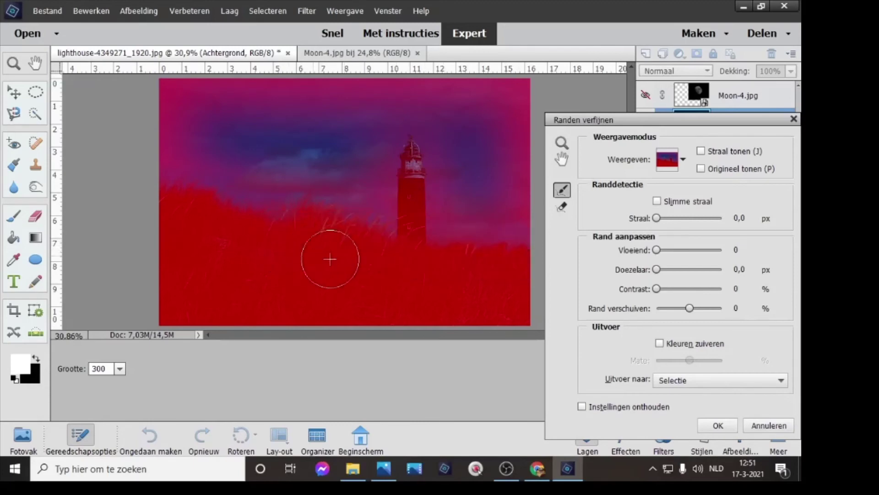
Step: Show the selection on white, set the refinement brush size to 88, and brush over the lighthouse from its base to its dome
{"action": "left_click", "coordinate": [684, 161]}
{"action": "left_click", "coordinate": [627, 272]}
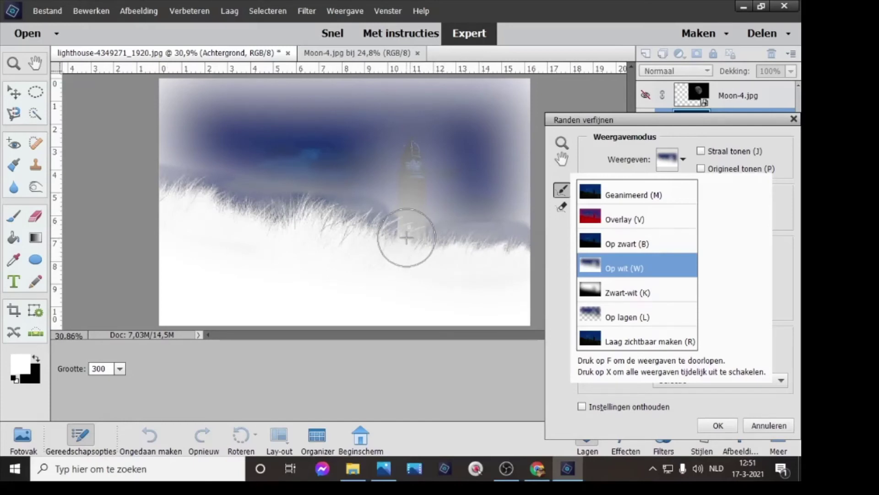
{"action": "left_click", "coordinate": [122, 369]}
{"action": "left_click", "coordinate": [122, 369]}
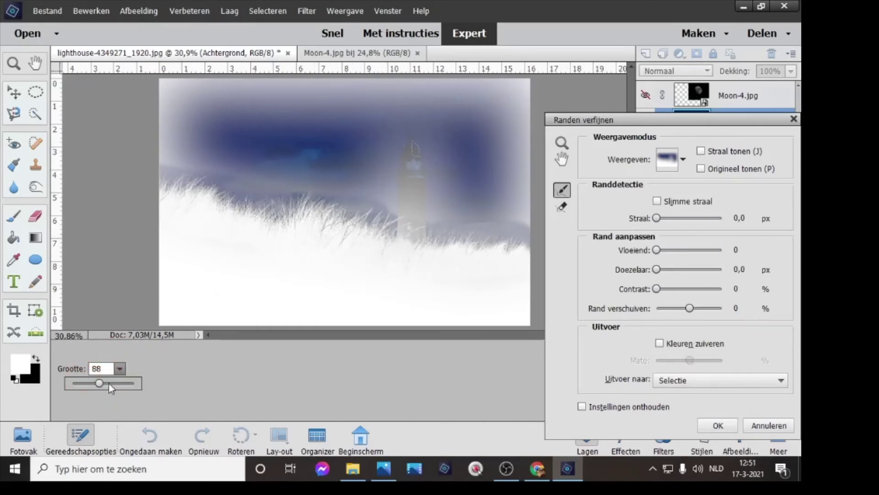
{"action": "left_click_drag", "start_coordinate": [406, 241], "coordinate": [410, 147]}
{"action": "mouse_move", "coordinate": [416, 183]}
{"action": "left_mouse_down"}
{"action": "mouse_move", "coordinate": [415, 245]}
{"action": "mouse_move", "coordinate": [409, 160]}
{"action": "left_mouse_up"}
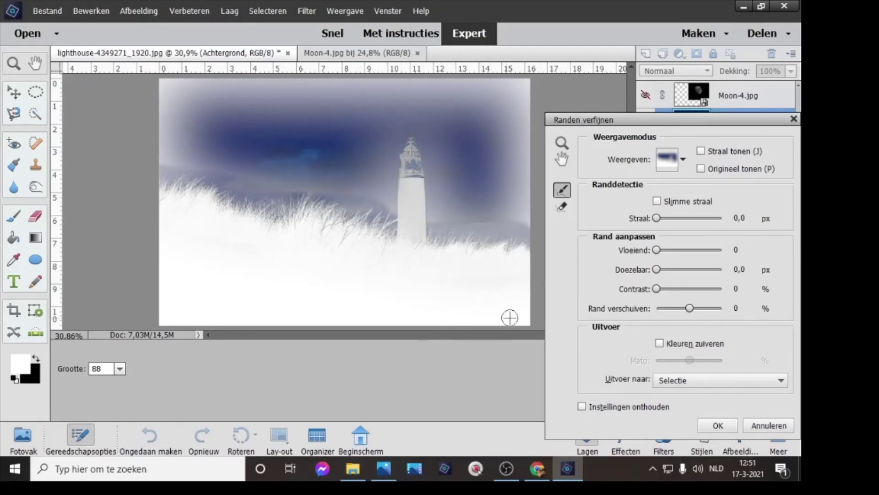
Step: Check the refined selection in the overlay and black-and-white views and apply it as a selection
{"action": "left_click", "coordinate": [682, 159]}
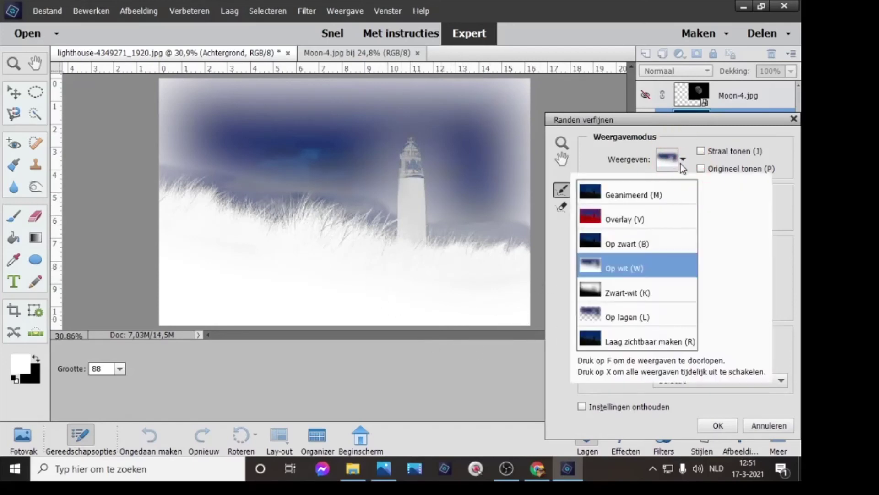
{"action": "left_click", "coordinate": [623, 222]}
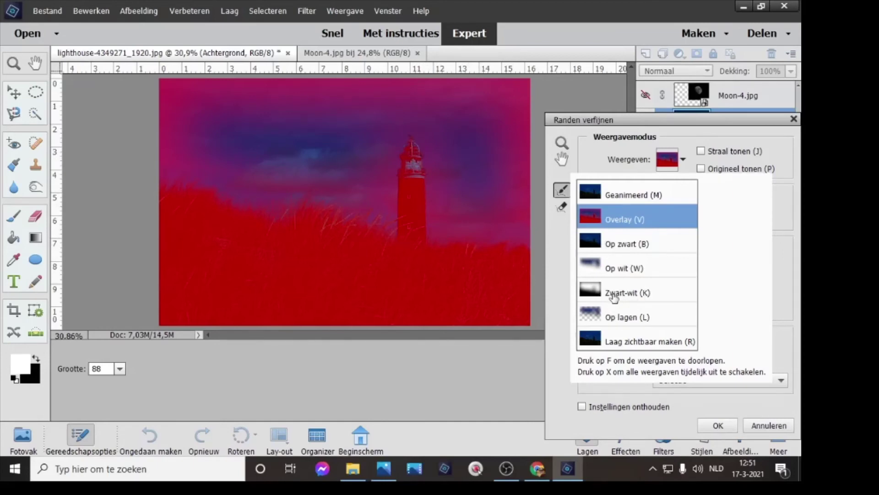
{"action": "left_click", "coordinate": [613, 294]}
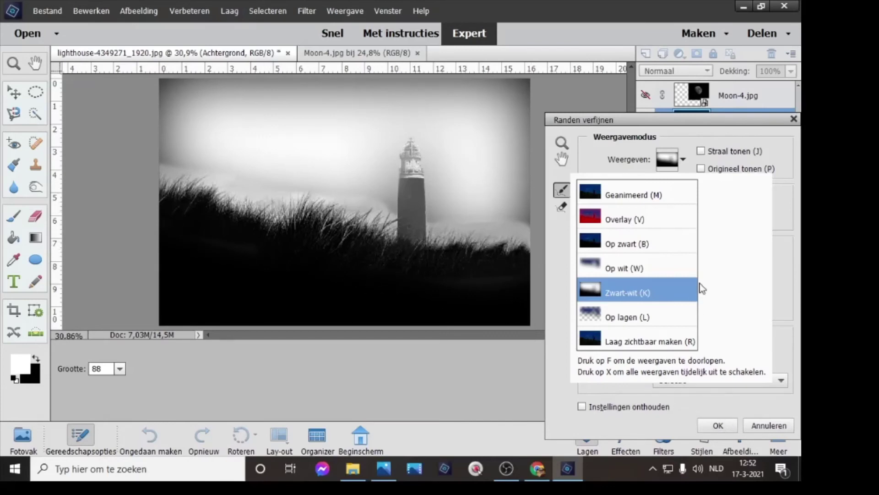
{"action": "left_click", "coordinate": [621, 222]}
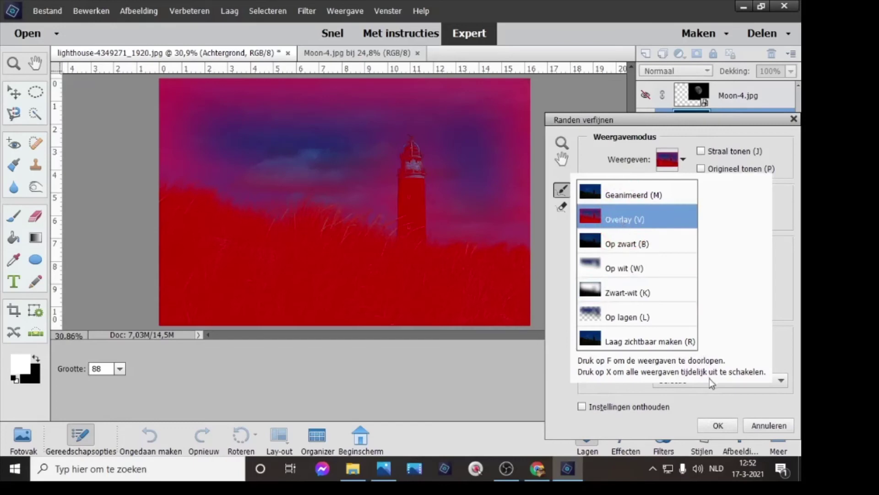
{"action": "left_click", "coordinate": [713, 425]}
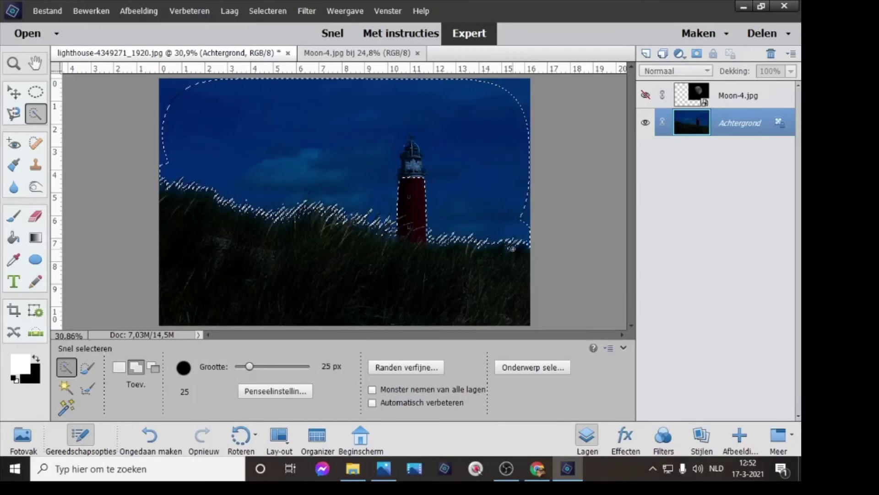
Step: Add a layer mask from the sky selection to the Moon-4.jpg layer and make that layer visible
{"action": "left_click", "coordinate": [727, 94]}
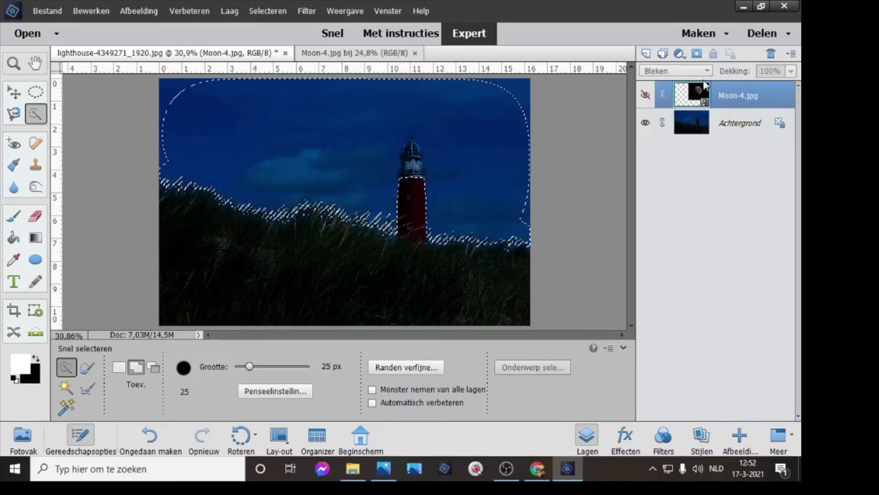
{"action": "left_click", "coordinate": [696, 55]}
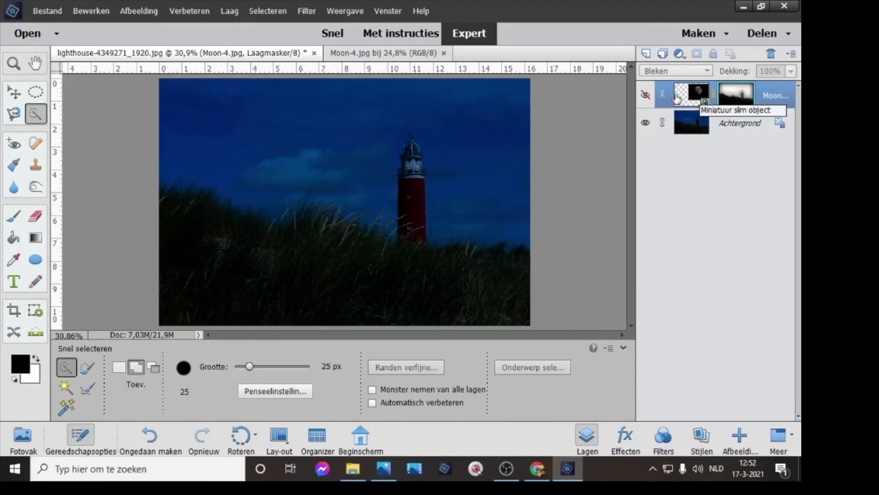
{"action": "left_click", "coordinate": [646, 96]}
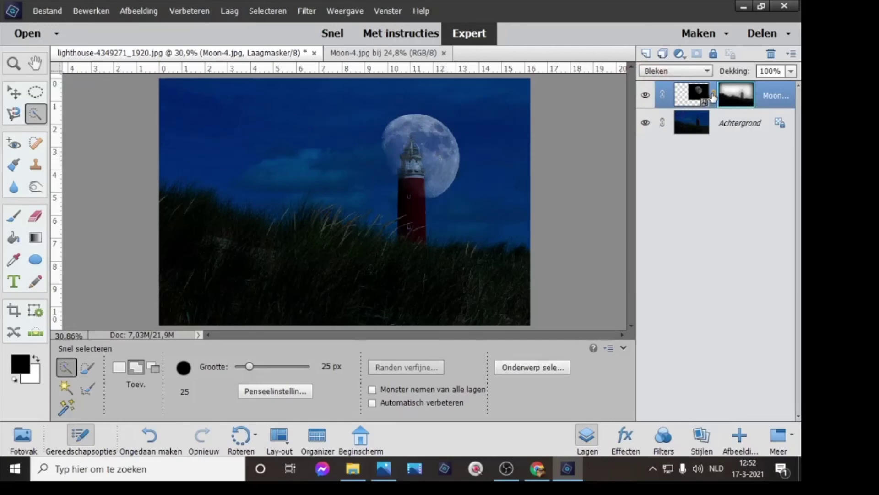
Step: Try to reposition the masked moon layer over the lighthouse with the Move tool and undo the moves
{"action": "left_click", "coordinate": [442, 146]}
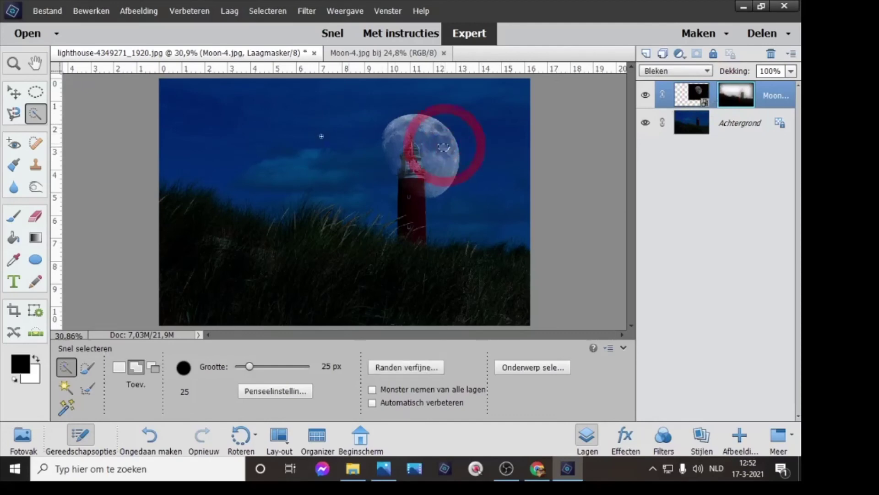
{"action": "key", "text": "Escape"}
{"action": "left_click", "coordinate": [14, 92]}
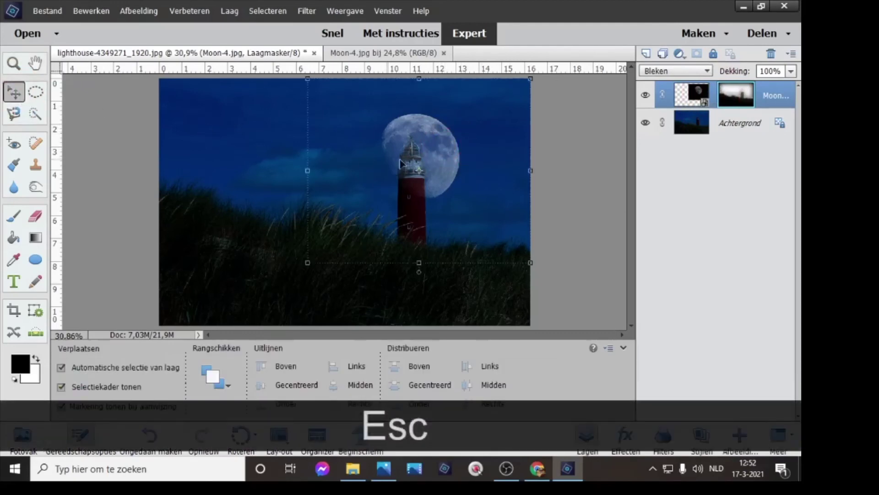
{"action": "mouse_move", "coordinate": [447, 164]}
{"action": "left_mouse_down"}
{"action": "mouse_move", "coordinate": [402, 168]}
{"action": "mouse_move", "coordinate": [433, 173]}
{"action": "left_mouse_up"}
{"action": "left_click_drag", "start_coordinate": [382, 174], "coordinate": [440, 181]}
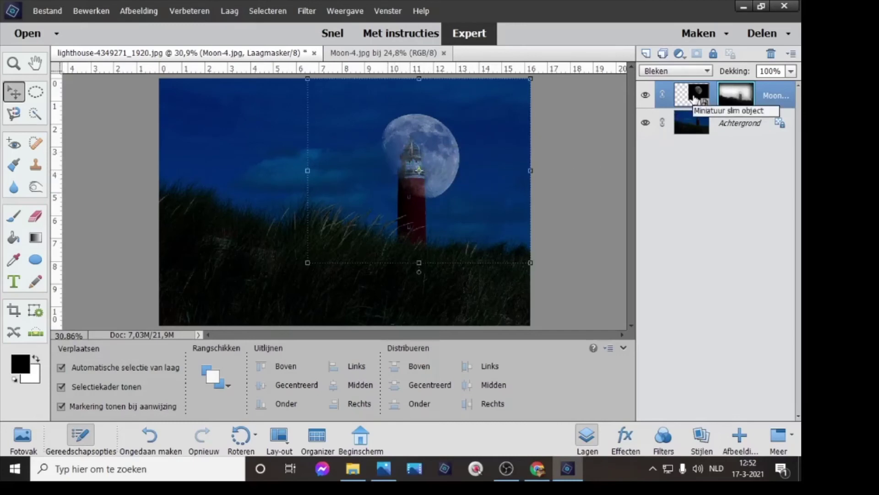
{"action": "key", "text": "ctrl+z"}
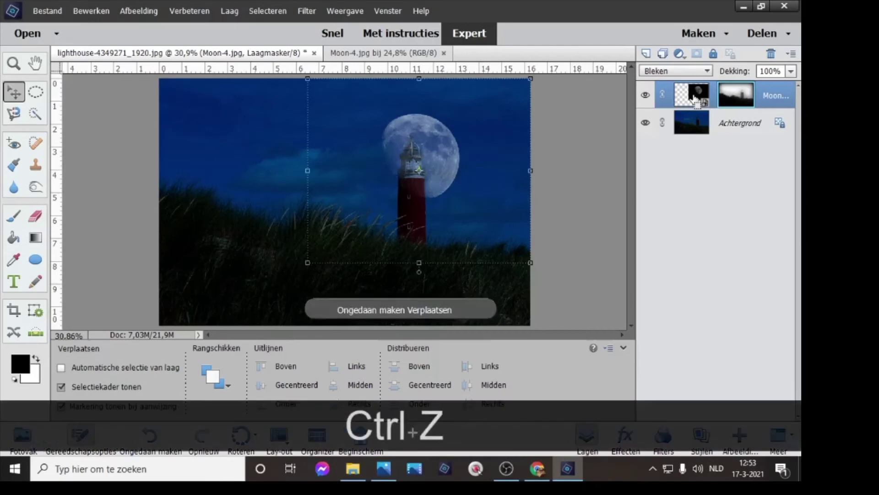
{"action": "key", "text": "ctrl"}
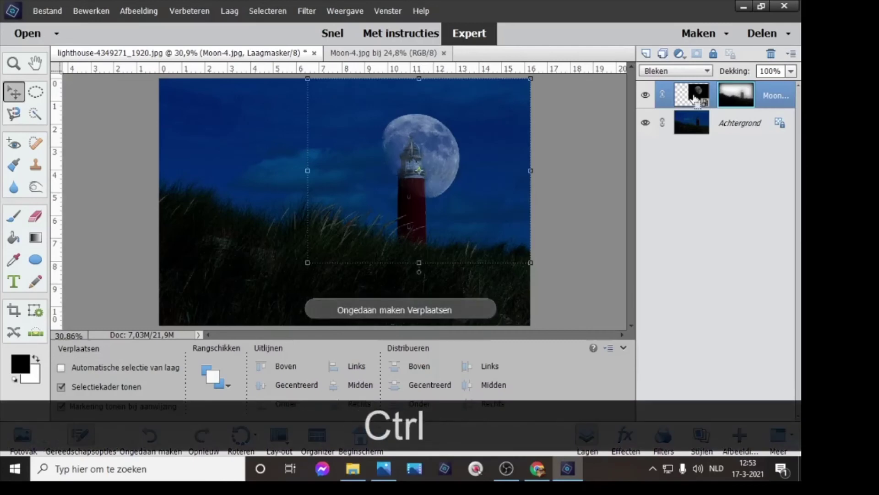
{"action": "key", "text": "ctrl+z"}
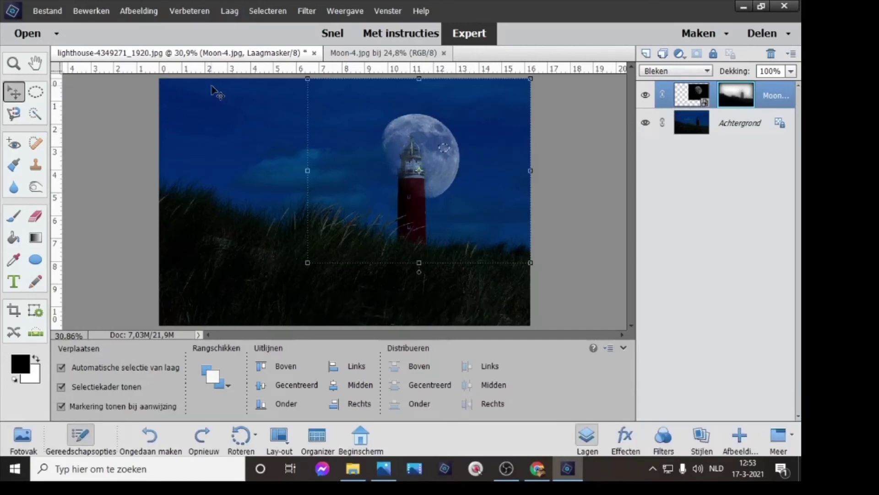
{"action": "key", "text": "Escape"}
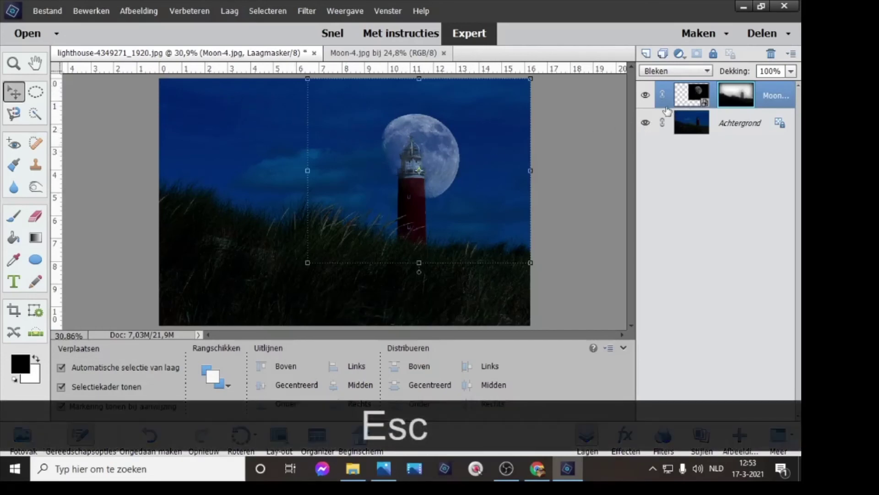
Step: Select the moon layer's image instead of its mask and move the moon into the sky to the right of the lighthouse
{"action": "left_click", "coordinate": [687, 94]}
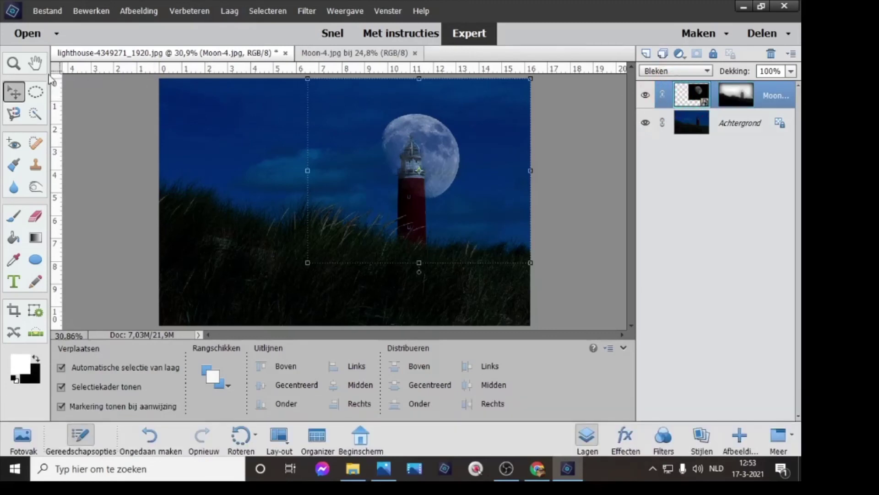
{"action": "left_click_drag", "start_coordinate": [468, 166], "coordinate": [523, 146]}
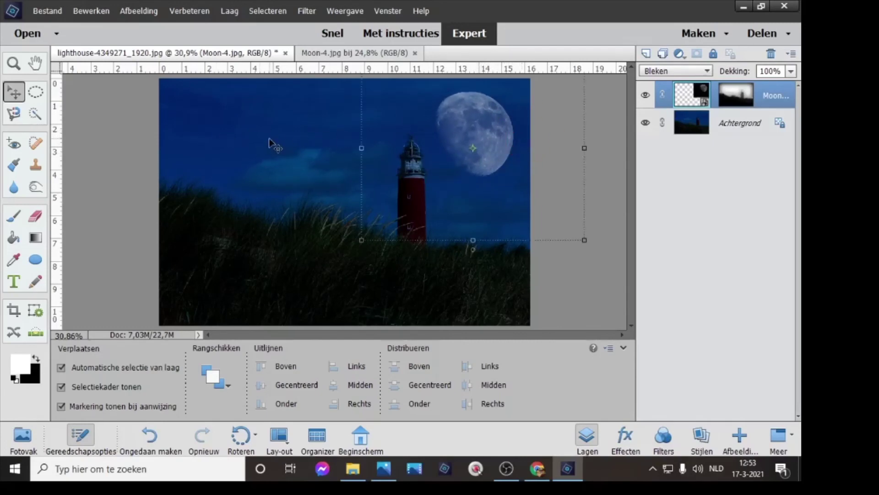
Step: Open birds_PNG86 from Downloads and place it as a new layer in the lighthouse image
{"action": "left_click", "coordinate": [26, 36]}
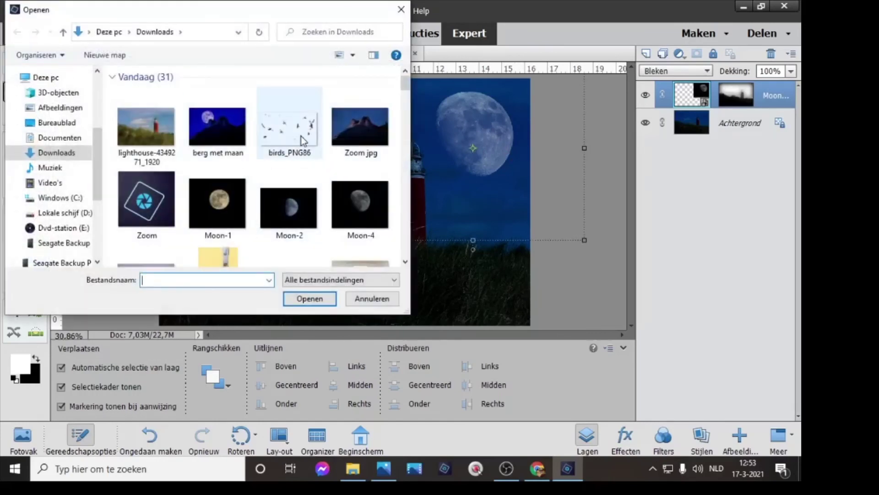
{"action": "double_click", "coordinate": [301, 136]}
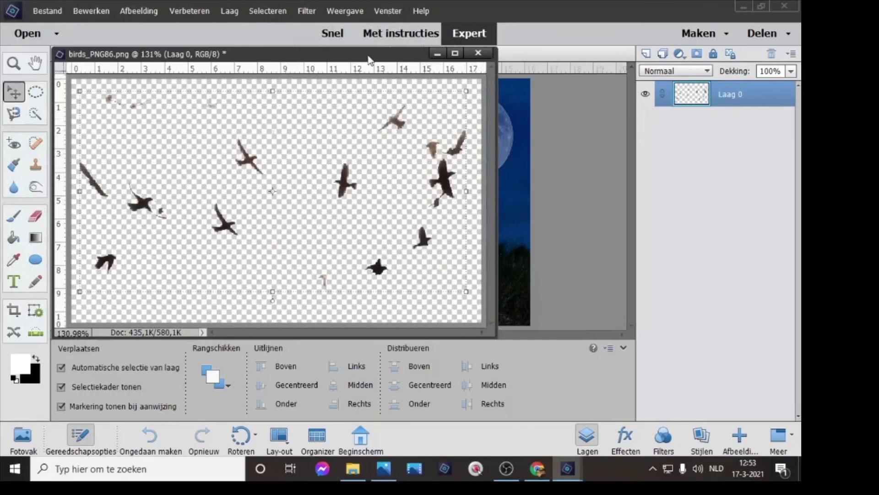
{"action": "left_click_drag", "start_coordinate": [370, 60], "coordinate": [518, 49]}
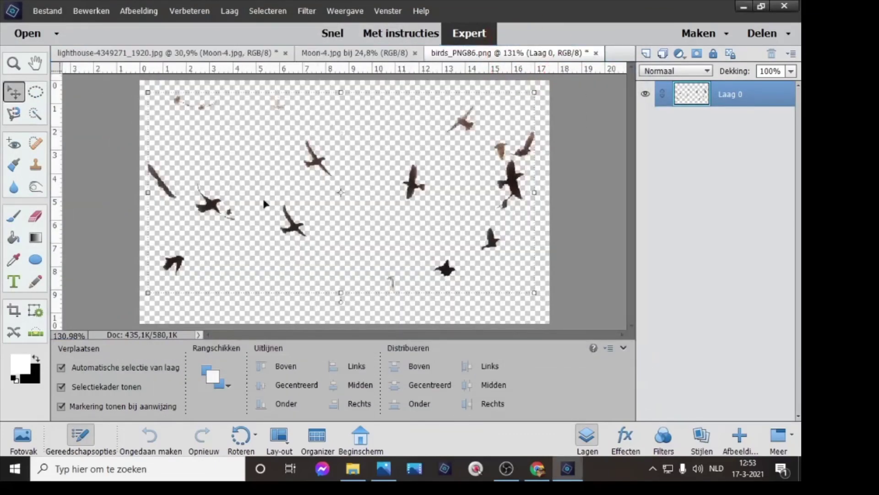
{"action": "left_click", "coordinate": [151, 53]}
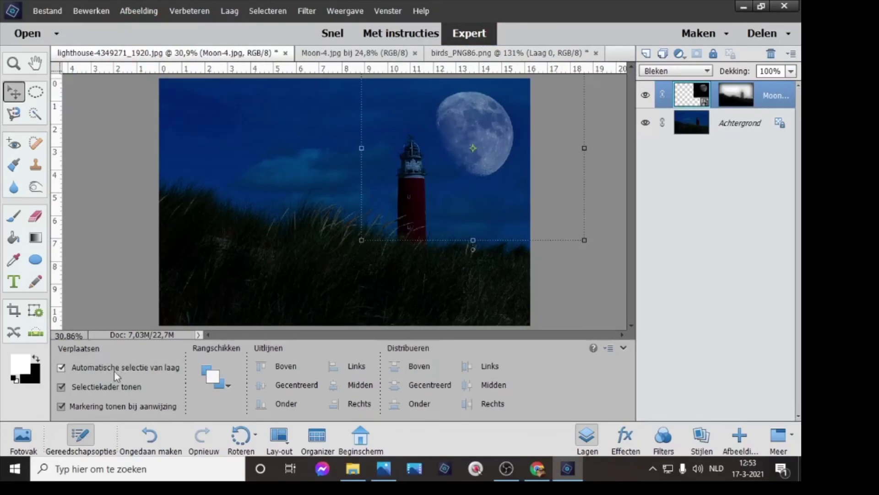
{"action": "left_click", "coordinate": [22, 437]}
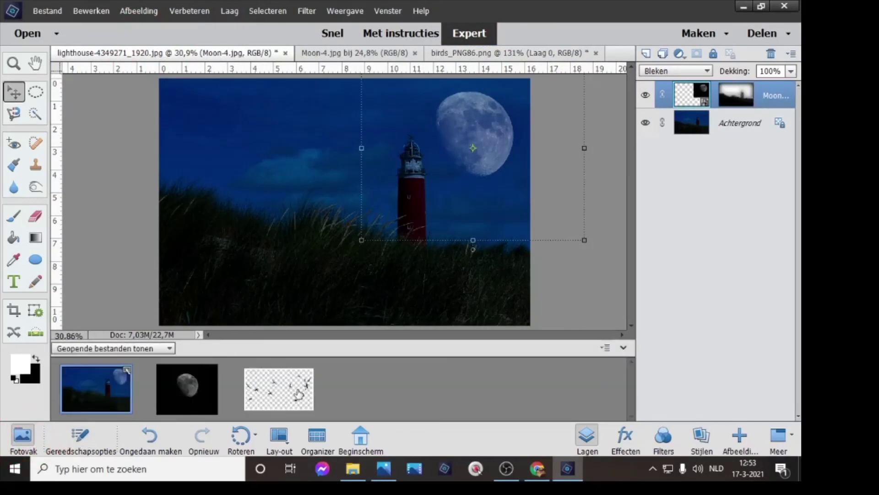
{"action": "left_click_drag", "start_coordinate": [298, 393], "coordinate": [343, 208]}
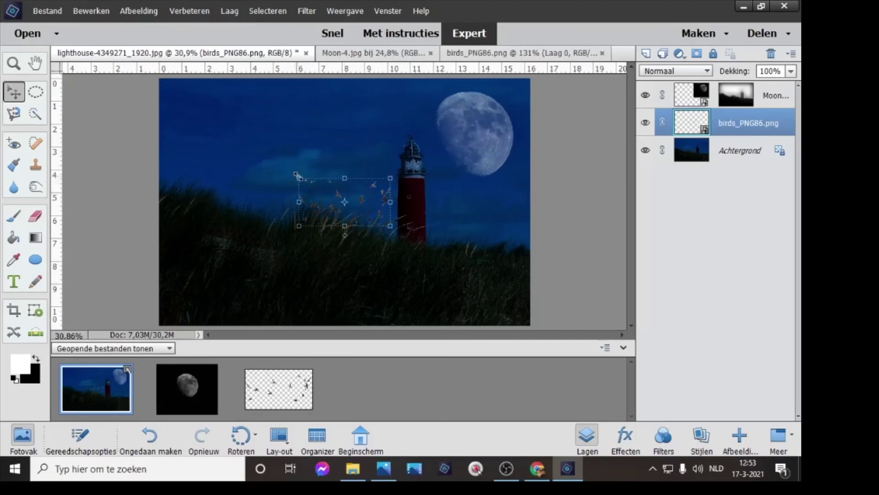
Step: Scale the birds to about 169%, rotate them about 10.7 degrees in the sky left of the lighthouse, and put their layer above the moon layer
{"action": "left_click_drag", "start_coordinate": [296, 175], "coordinate": [249, 146]}
{"action": "left_click_drag", "start_coordinate": [319, 190], "coordinate": [265, 136]}
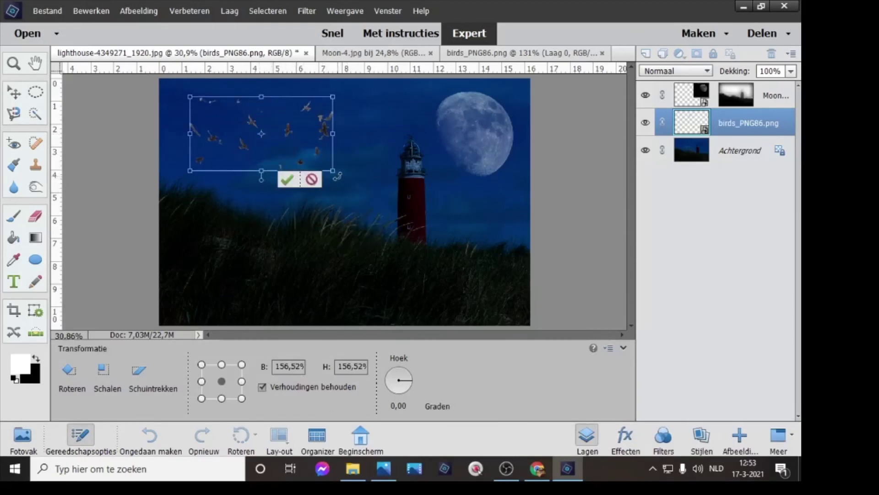
{"action": "mouse_move", "coordinate": [338, 178]}
{"action": "left_mouse_down"}
{"action": "mouse_move", "coordinate": [324, 197]}
{"action": "mouse_move", "coordinate": [334, 190]}
{"action": "left_mouse_up"}
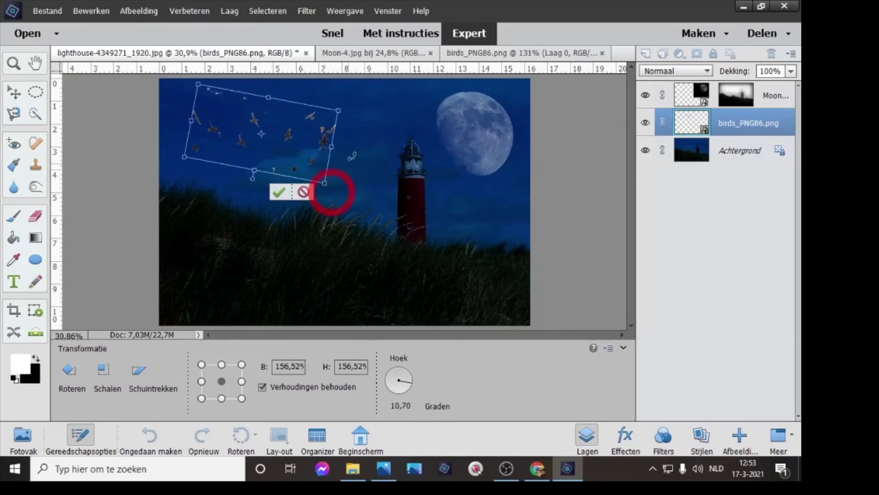
{"action": "left_click_drag", "start_coordinate": [340, 110], "coordinate": [350, 107]}
{"action": "left_click_drag", "start_coordinate": [298, 151], "coordinate": [296, 158]}
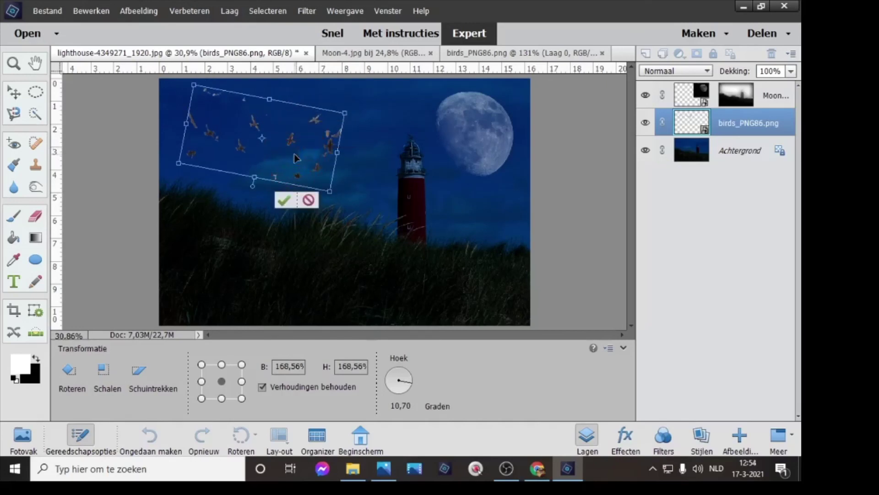
{"action": "left_click", "coordinate": [284, 200]}
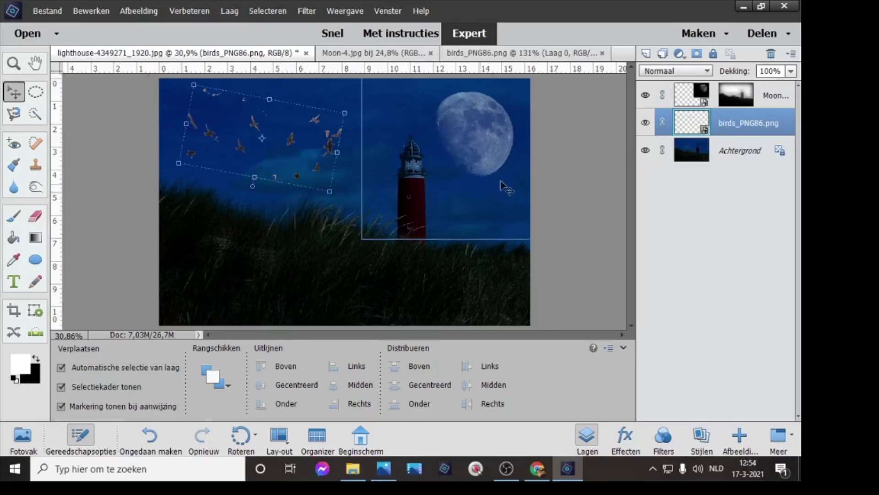
{"action": "left_click_drag", "start_coordinate": [732, 129], "coordinate": [730, 93]}
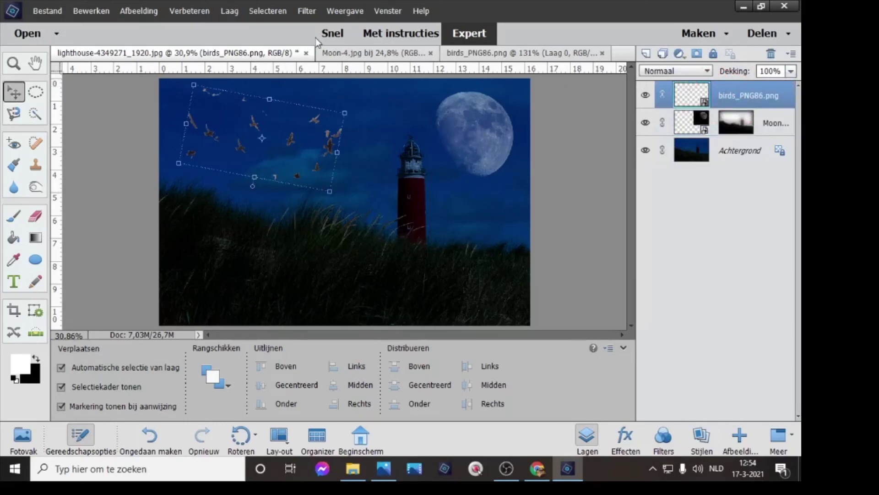
Step: Add a Levels adjustment layer above the birds layer, using the birds layer as its clipping mask
{"action": "left_click", "coordinate": [246, 12]}
{"action": "mouse_move", "coordinate": [243, 12]}
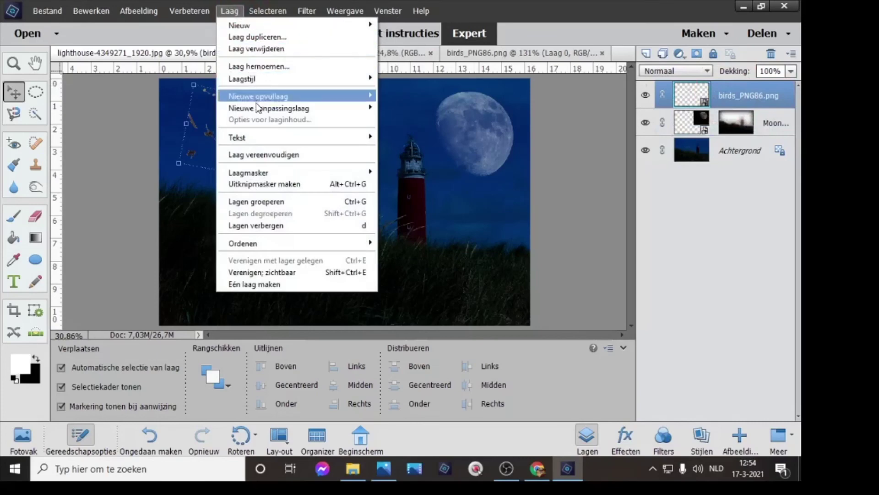
{"action": "mouse_move", "coordinate": [275, 108]}
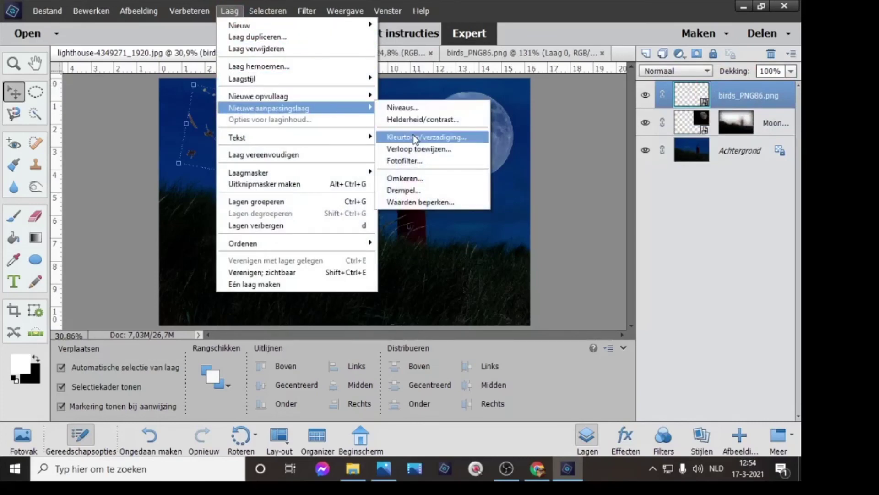
{"action": "left_click", "coordinate": [419, 109]}
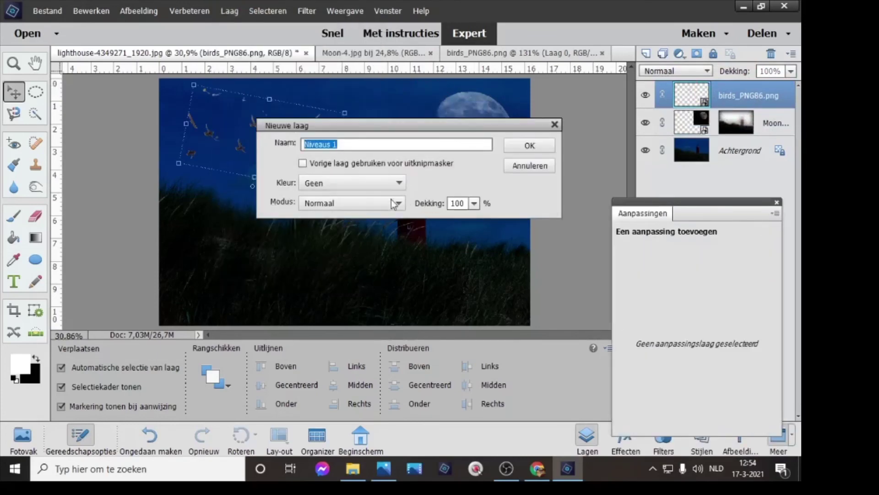
{"action": "left_click", "coordinate": [303, 164]}
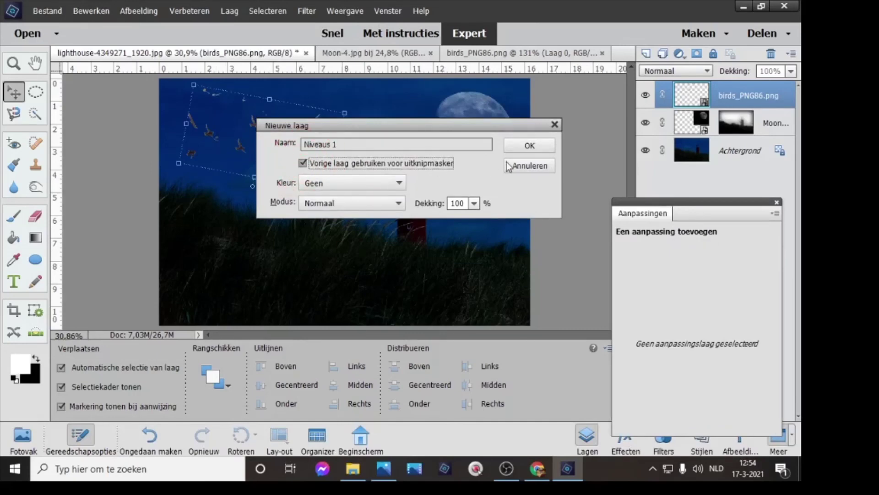
{"action": "left_click", "coordinate": [533, 146]}
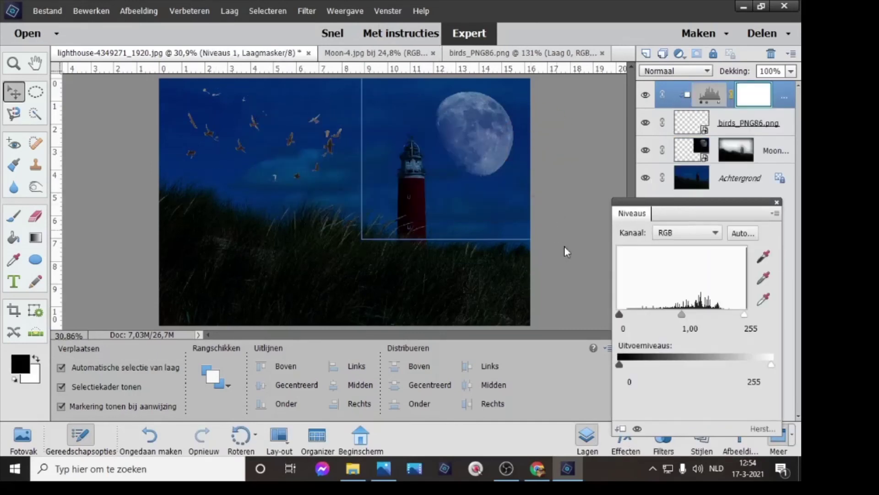
Step: Raise the RGB black input level of the Levels adjustment to darken the birds into near-black silhouettes
{"action": "left_click_drag", "start_coordinate": [620, 315], "coordinate": [679, 321]}
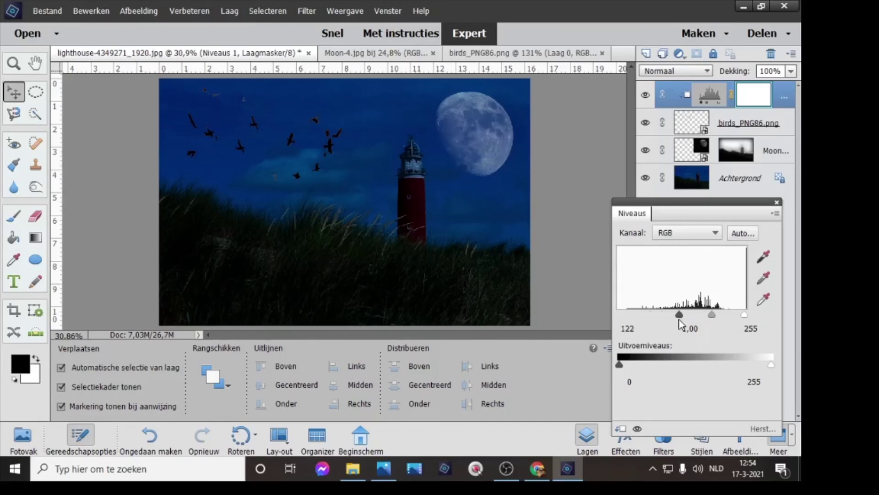
{"action": "mouse_move", "coordinate": [680, 320]}
{"action": "left_mouse_down"}
{"action": "mouse_move", "coordinate": [655, 320]}
{"action": "mouse_move", "coordinate": [664, 320]}
{"action": "left_mouse_up"}
{"action": "left_click", "coordinate": [777, 203]}
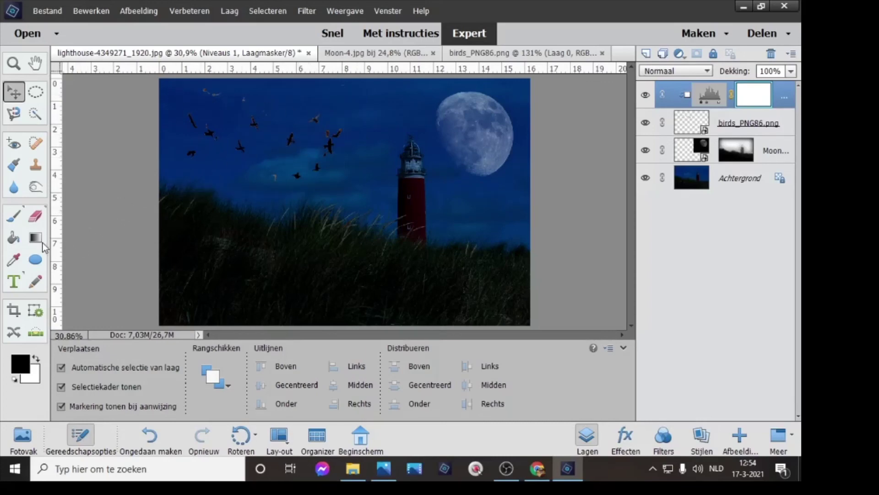
Step: Set the Eraser to a 60 px brush and try erasing the faint bird above the flock with the Levels mask active
{"action": "left_click", "coordinate": [36, 215]}
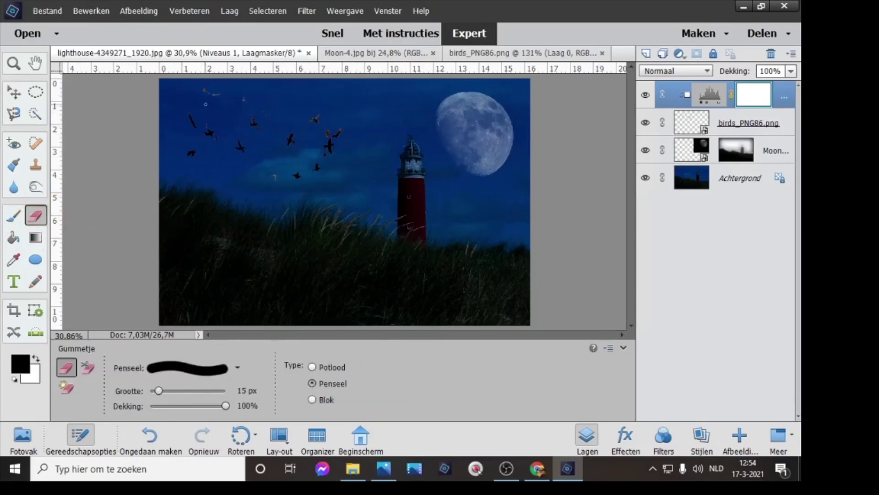
{"action": "key", "text": "bracketright"}
{"action": "key", "text": "bracketright"}
{"action": "key", "text": "bracketright"}
{"action": "key", "text": "bracketright"}
{"action": "key", "text": "bracketright"}
{"action": "key", "text": "bracketright"}
{"action": "key", "text": "bracketright"}
{"action": "key", "text": "bracketright"}
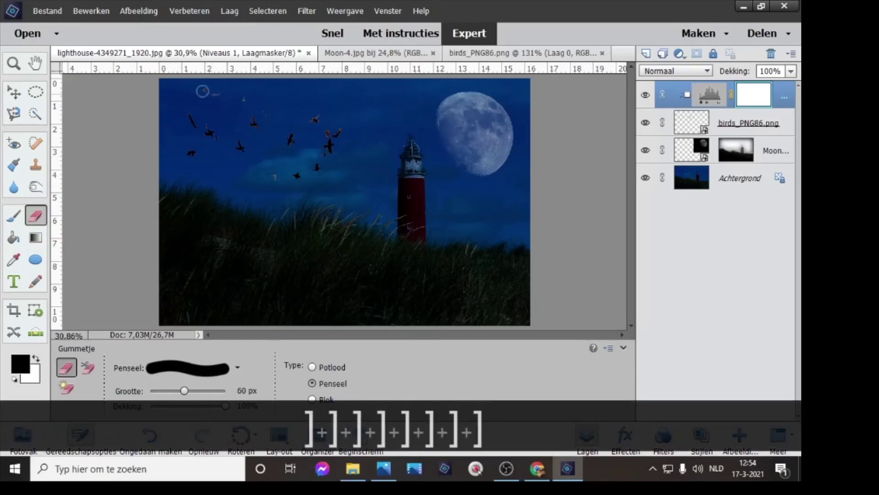
{"action": "left_click", "coordinate": [221, 95]}
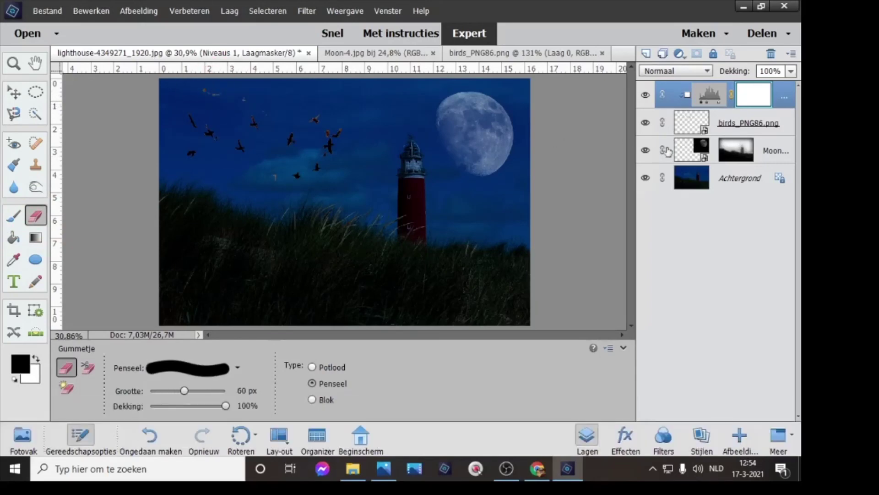
Step: Simplify the birds layer and erase the faint brownish birds and stray specks around the dark silhouettes
{"action": "left_click", "coordinate": [690, 127]}
{"action": "key", "text": "x"}
{"action": "left_click", "coordinate": [214, 94]}
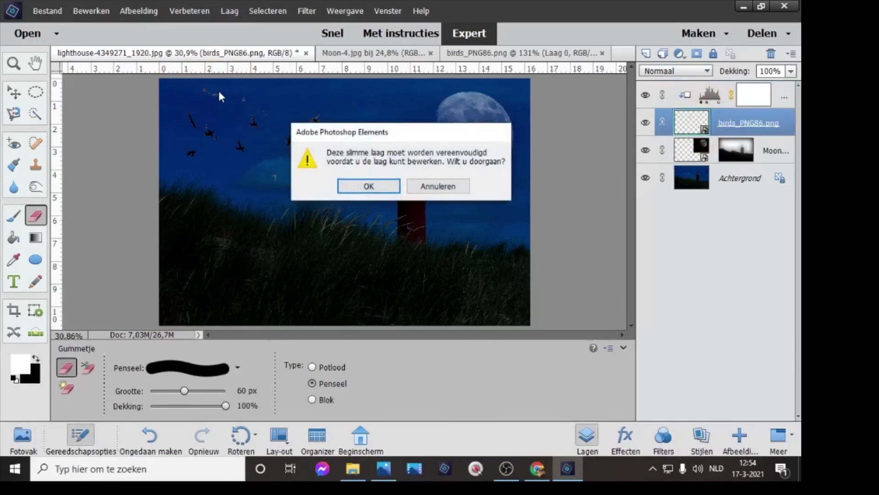
{"action": "left_click", "coordinate": [383, 188]}
{"action": "mouse_move", "coordinate": [235, 114]}
{"action": "left_mouse_down"}
{"action": "mouse_move", "coordinate": [205, 95]}
{"action": "mouse_move", "coordinate": [231, 93]}
{"action": "mouse_move", "coordinate": [199, 92]}
{"action": "mouse_move", "coordinate": [316, 109]}
{"action": "mouse_move", "coordinate": [309, 121]}
{"action": "mouse_move", "coordinate": [328, 129]}
{"action": "left_mouse_up"}
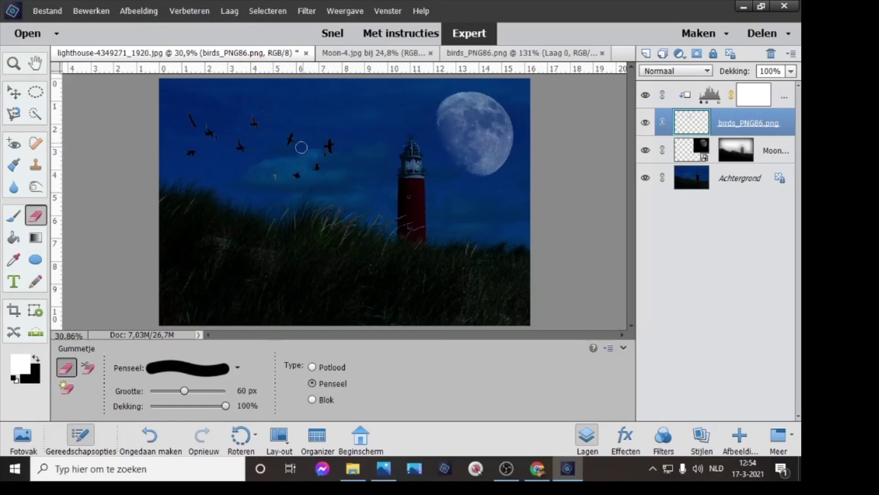
{"action": "left_click_drag", "start_coordinate": [275, 188], "coordinate": [271, 172]}
{"action": "mouse_move", "coordinate": [249, 124]}
{"action": "left_mouse_down"}
{"action": "mouse_move", "coordinate": [259, 101]}
{"action": "mouse_move", "coordinate": [273, 115]}
{"action": "mouse_move", "coordinate": [264, 108]}
{"action": "left_mouse_up"}
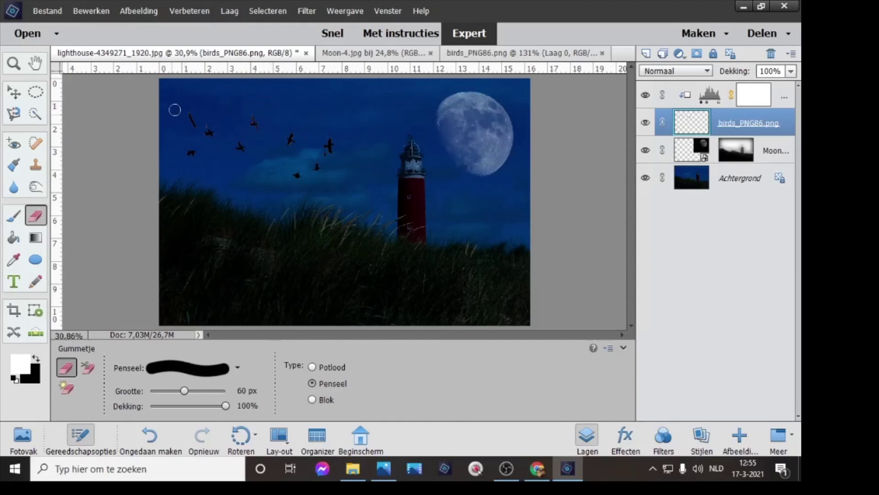